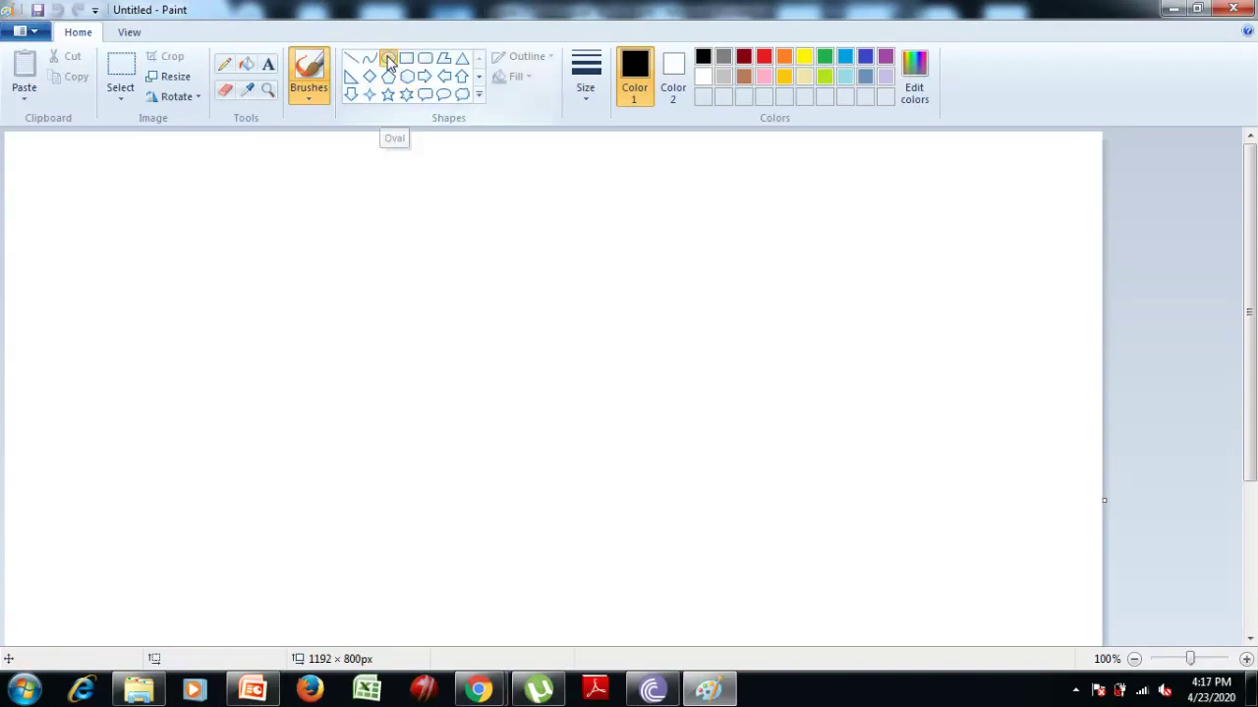
- Draw a tall, narrow oval of about 112 × 443 px near the canvas centre as the body
click(389, 59)
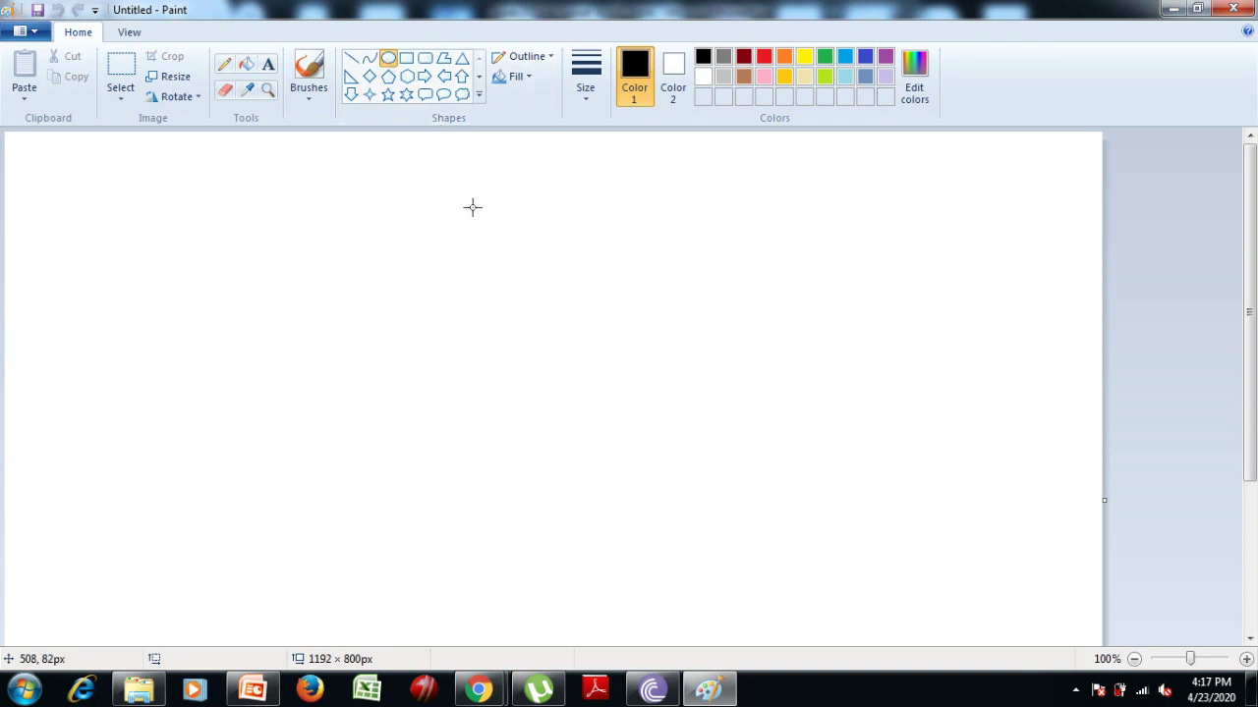
drag(469, 203, 573, 611)
click(595, 604)
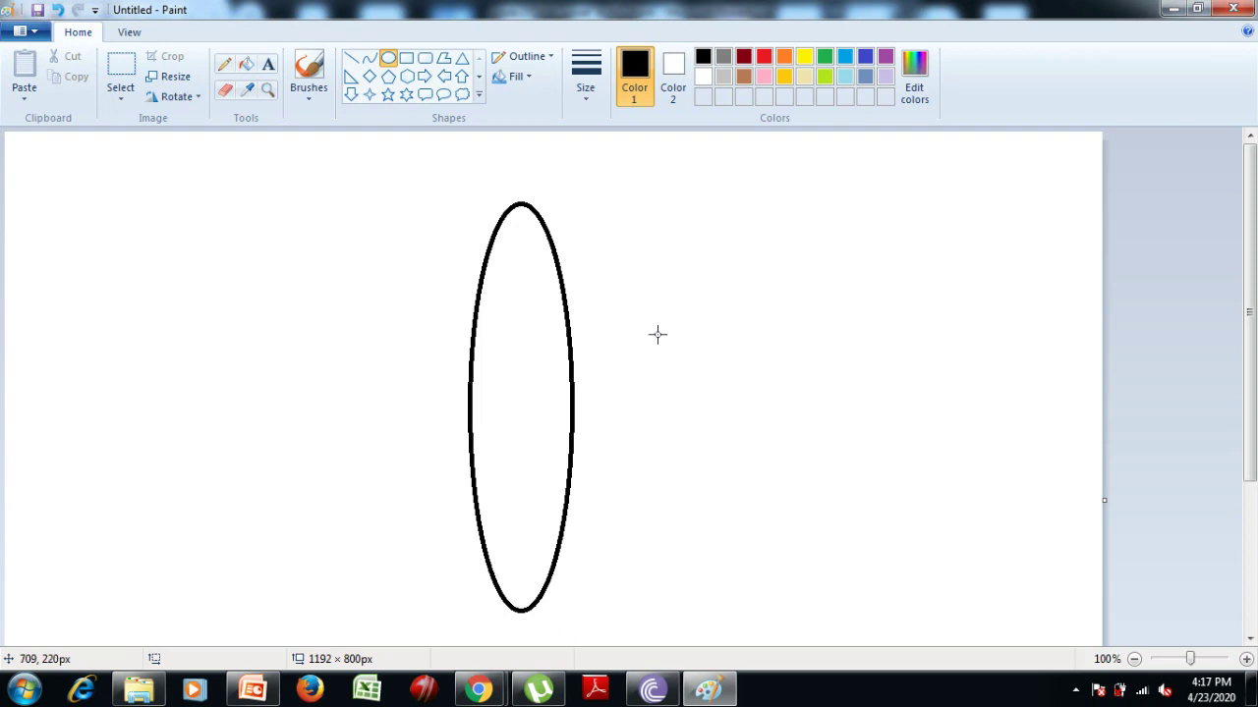
click(480, 79)
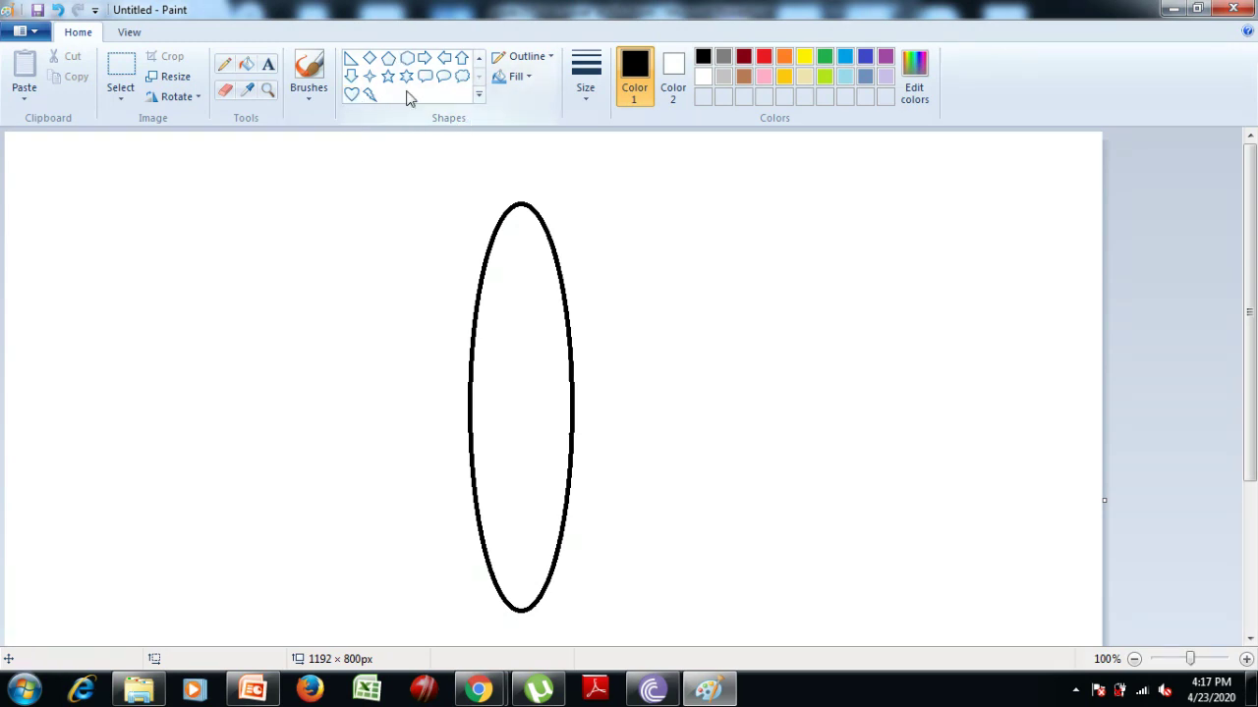
- Draw a heart right of the body, rotate it right 90°, and set its point against the oval
click(351, 95)
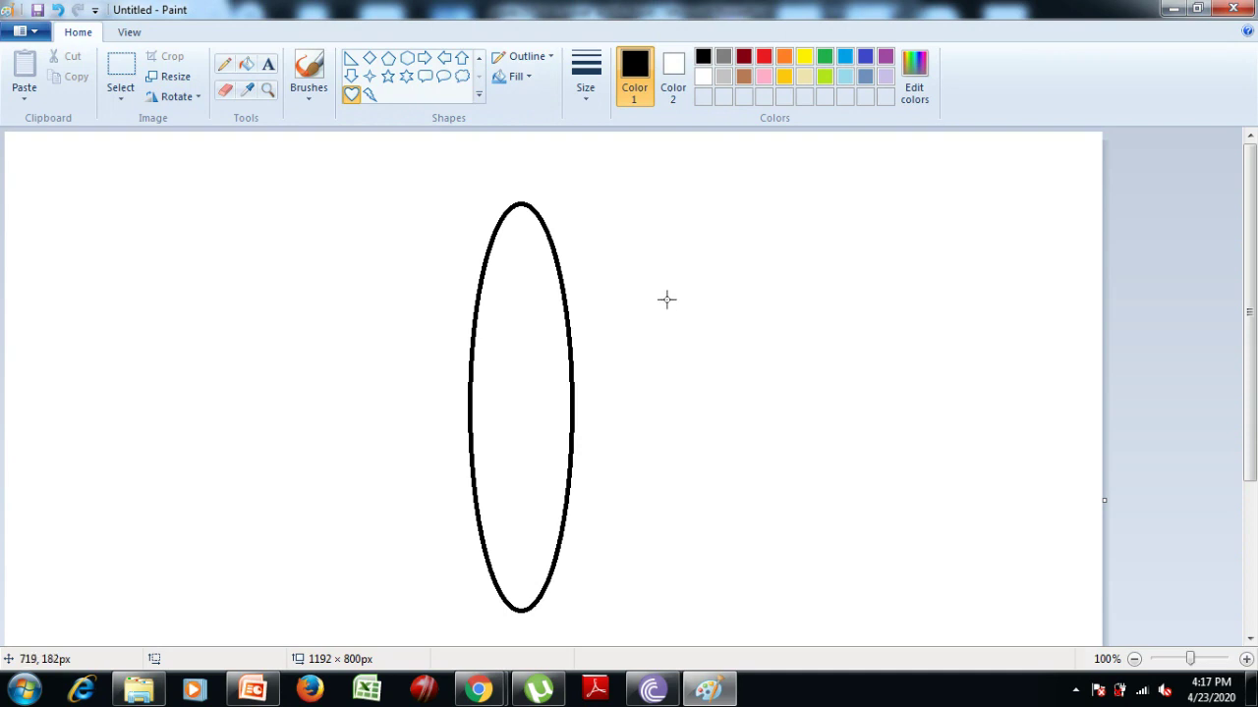
drag(635, 249, 953, 525)
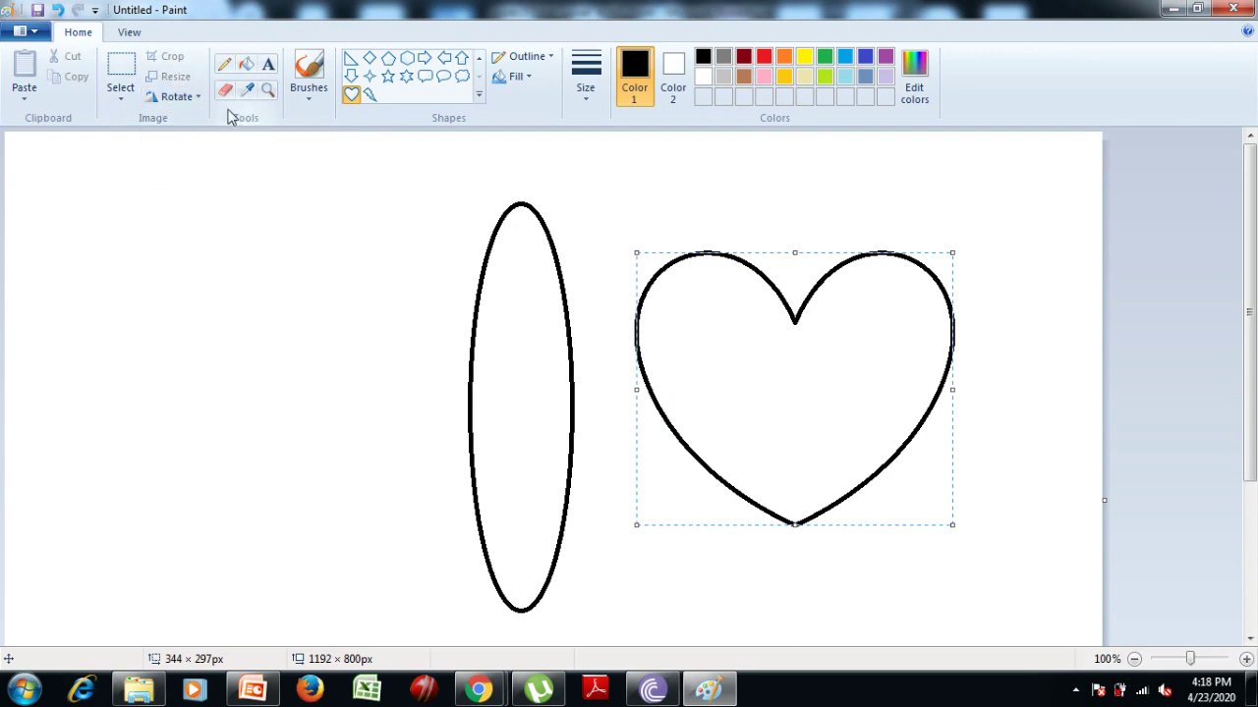
click(197, 102)
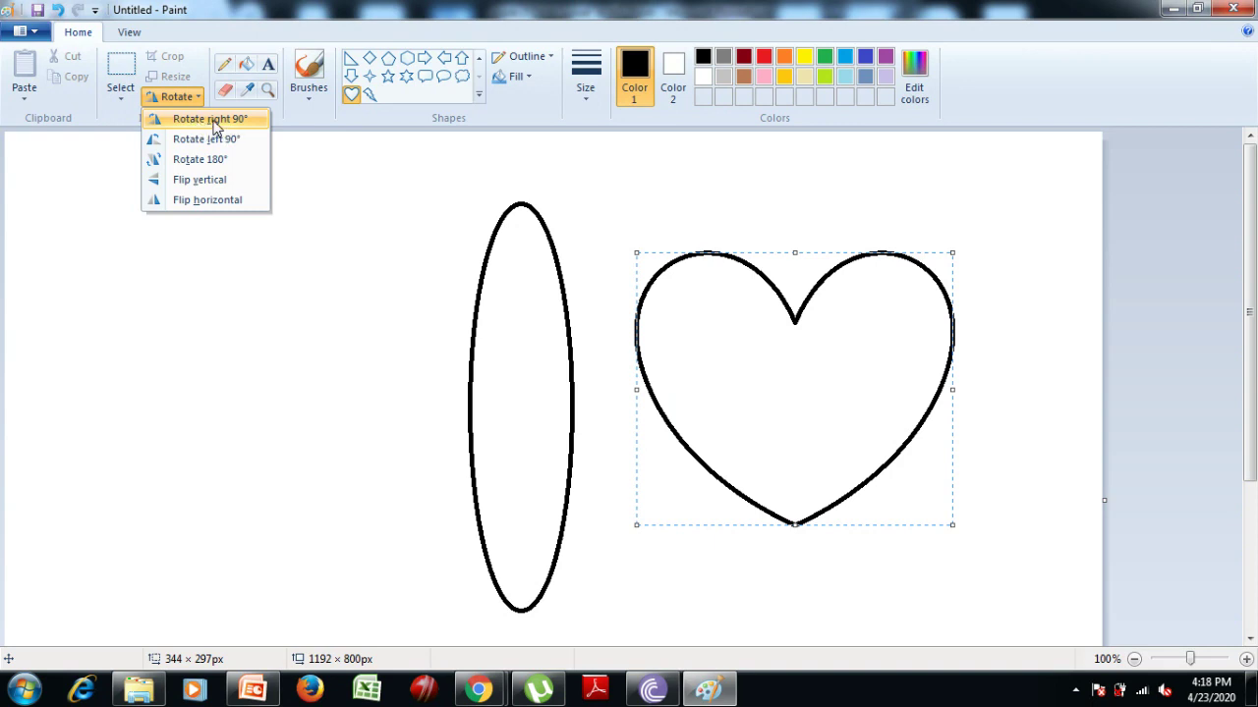
click(229, 126)
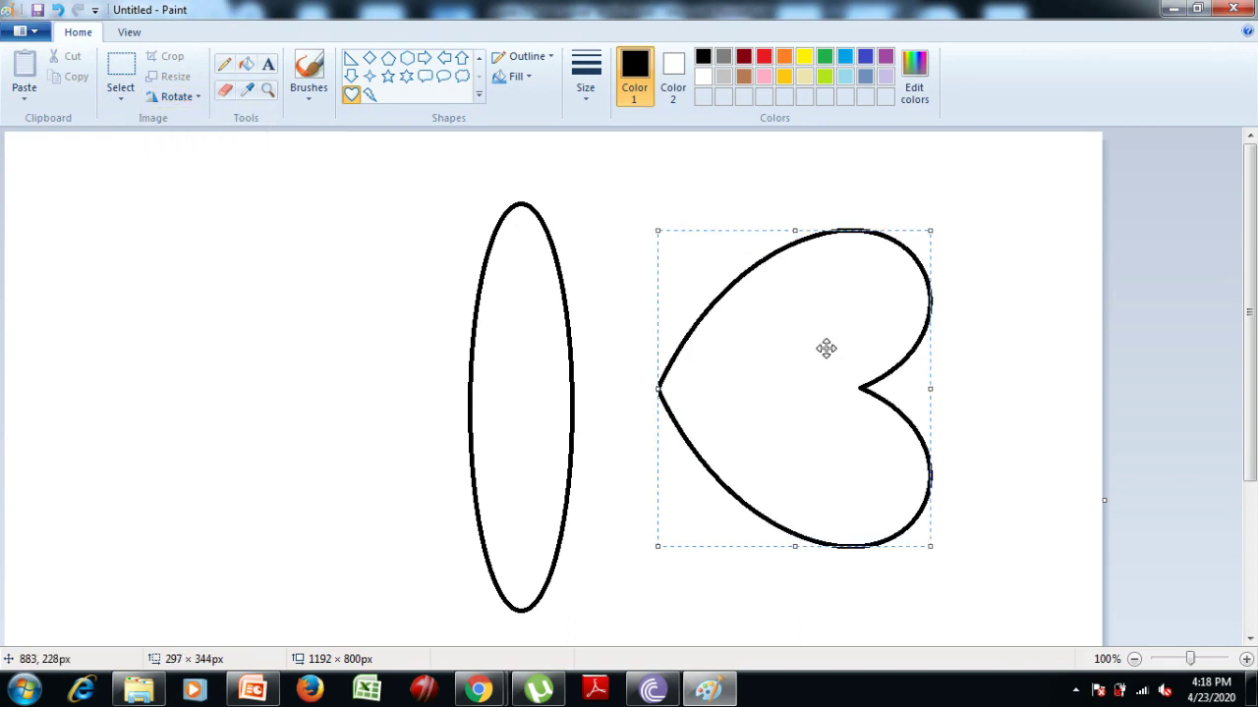
drag(795, 381, 709, 385)
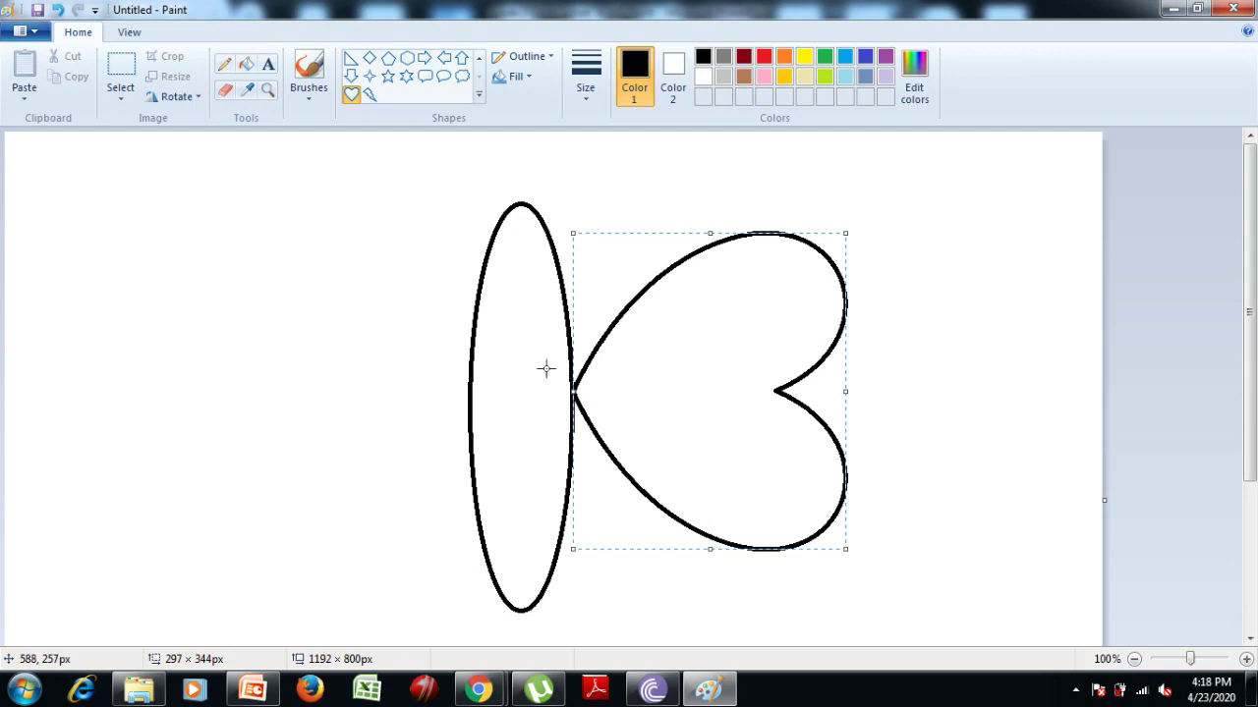
click(452, 365)
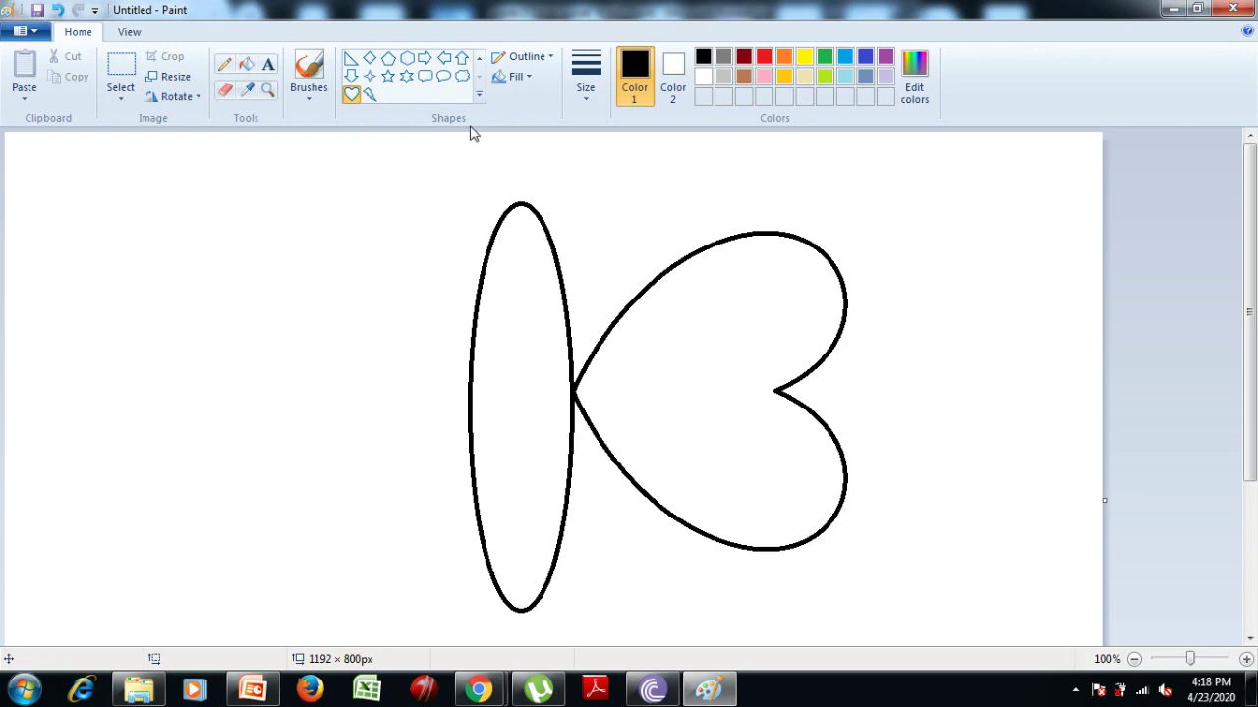
- Draw a second heart left of the body, rotate it left 90°, and nudge it against the oval
click(352, 95)
drag(164, 239, 459, 540)
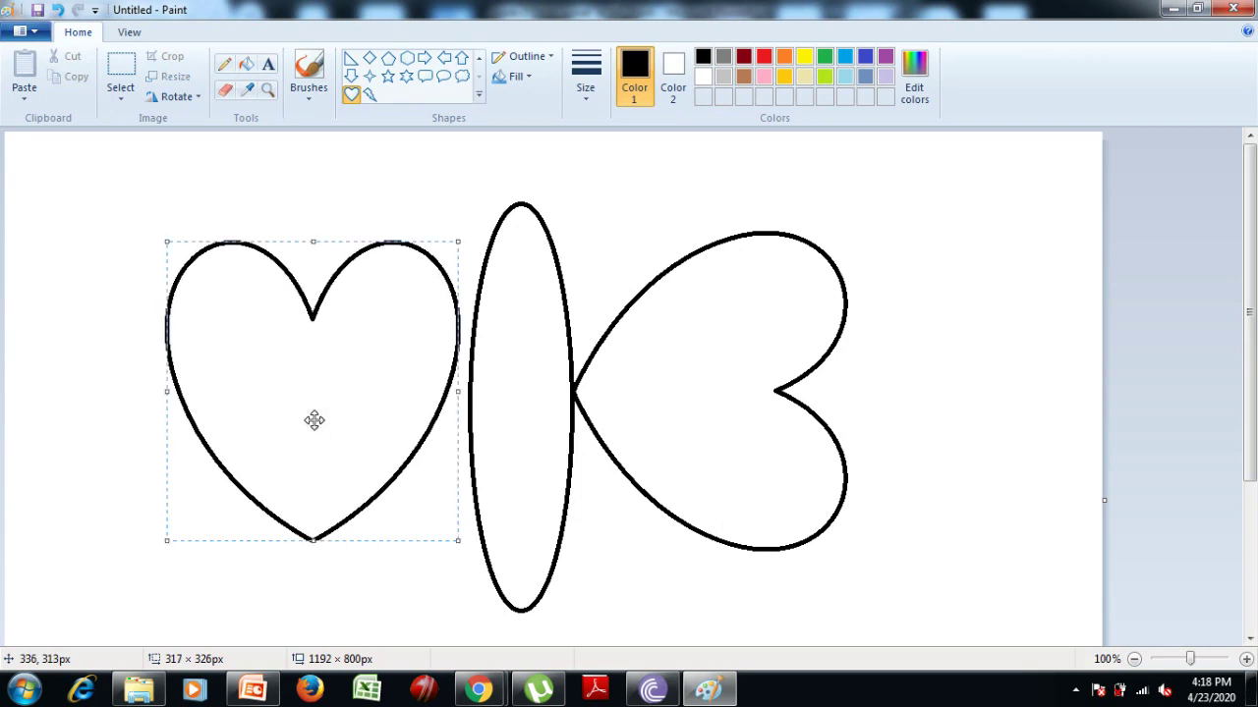
click(201, 98)
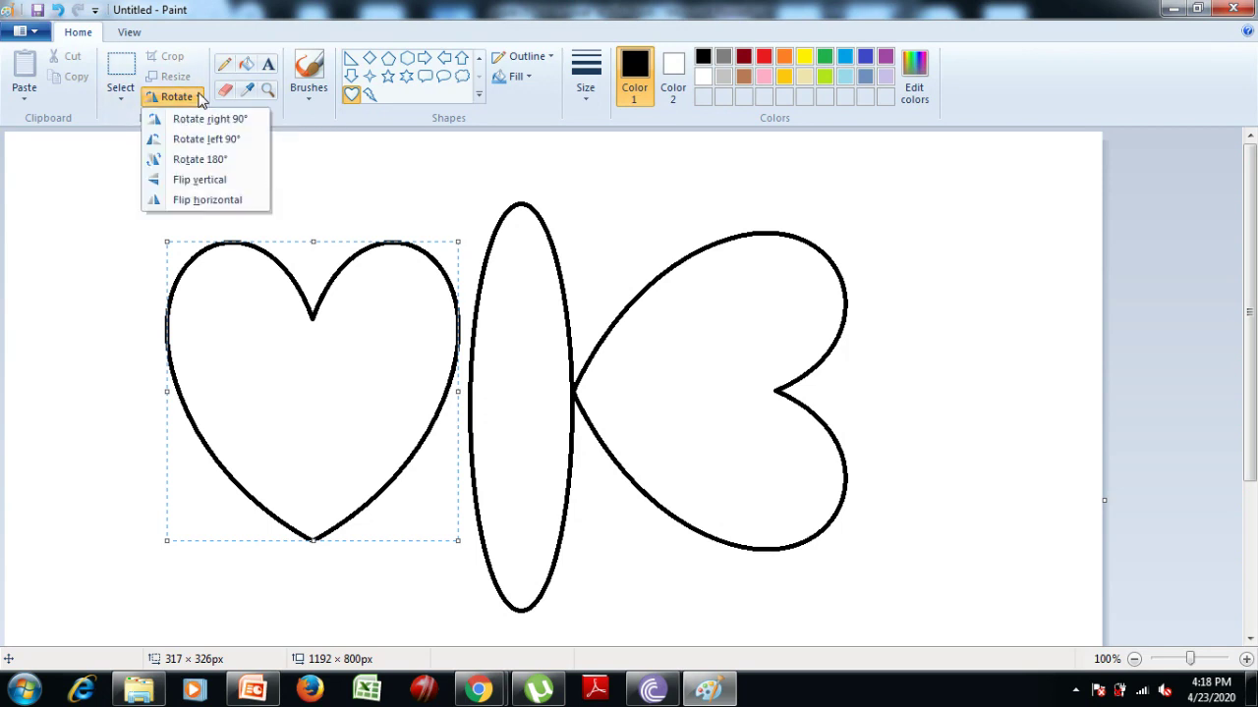
click(228, 143)
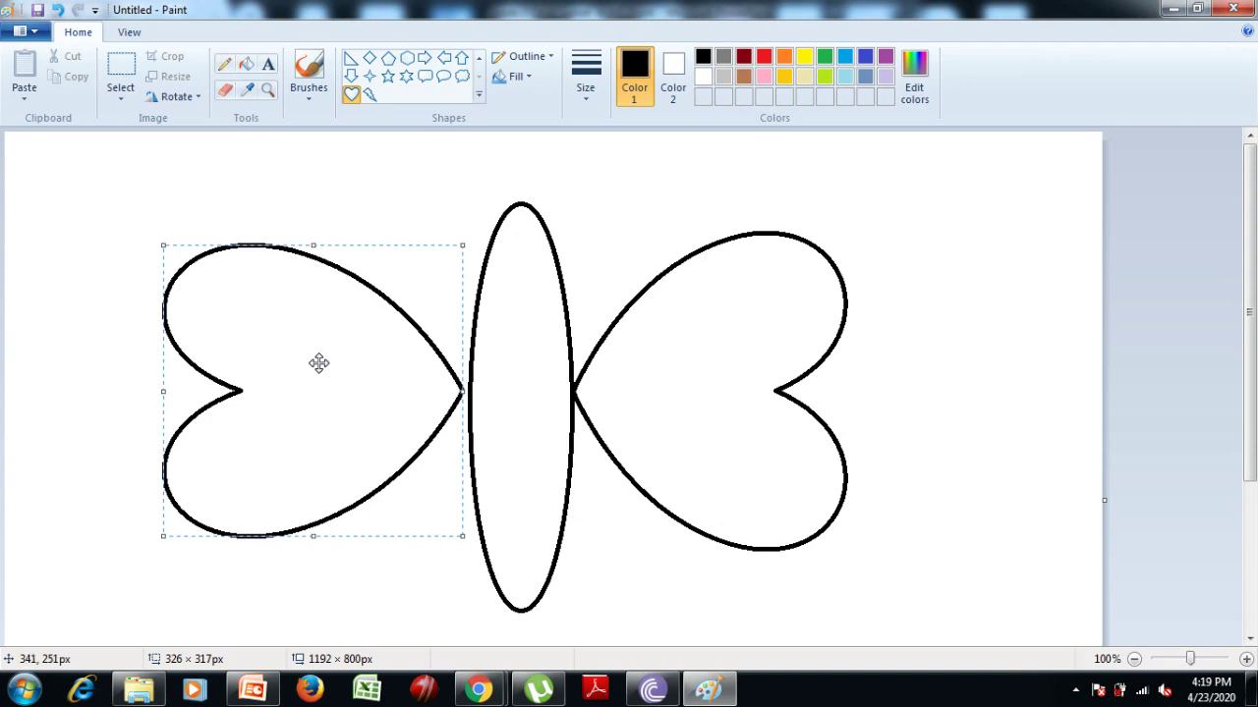
drag(328, 371, 335, 376)
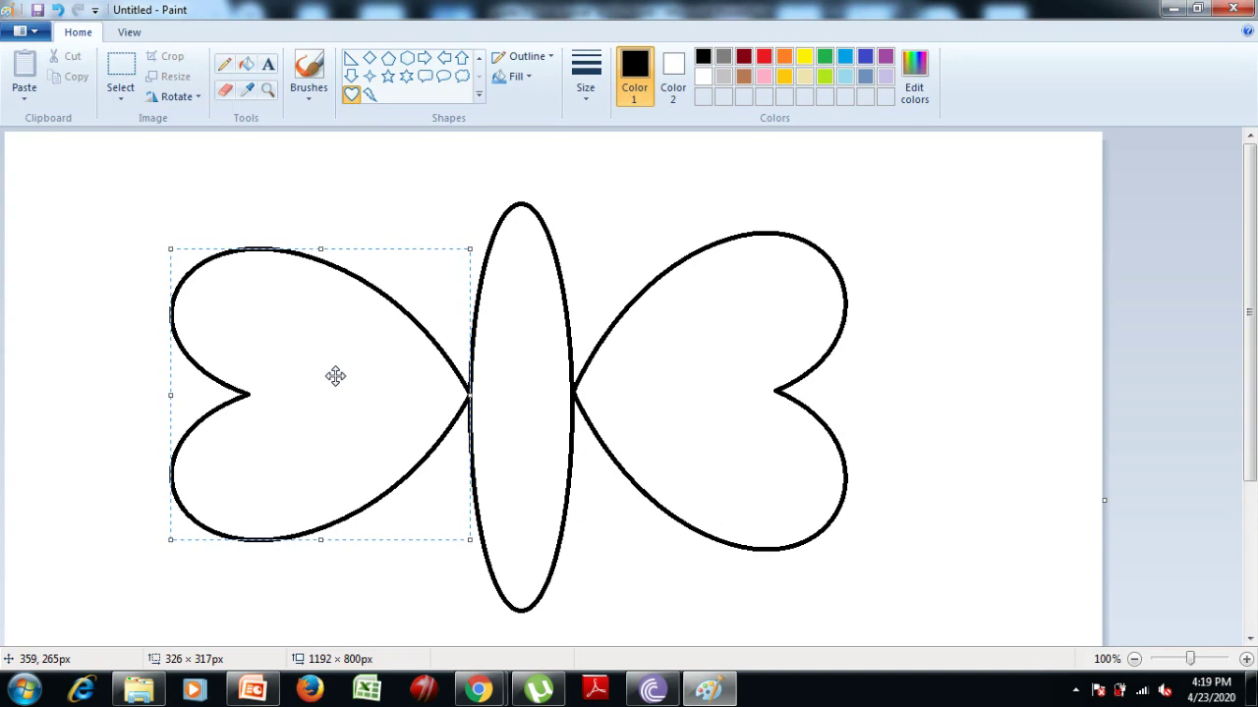
click(397, 195)
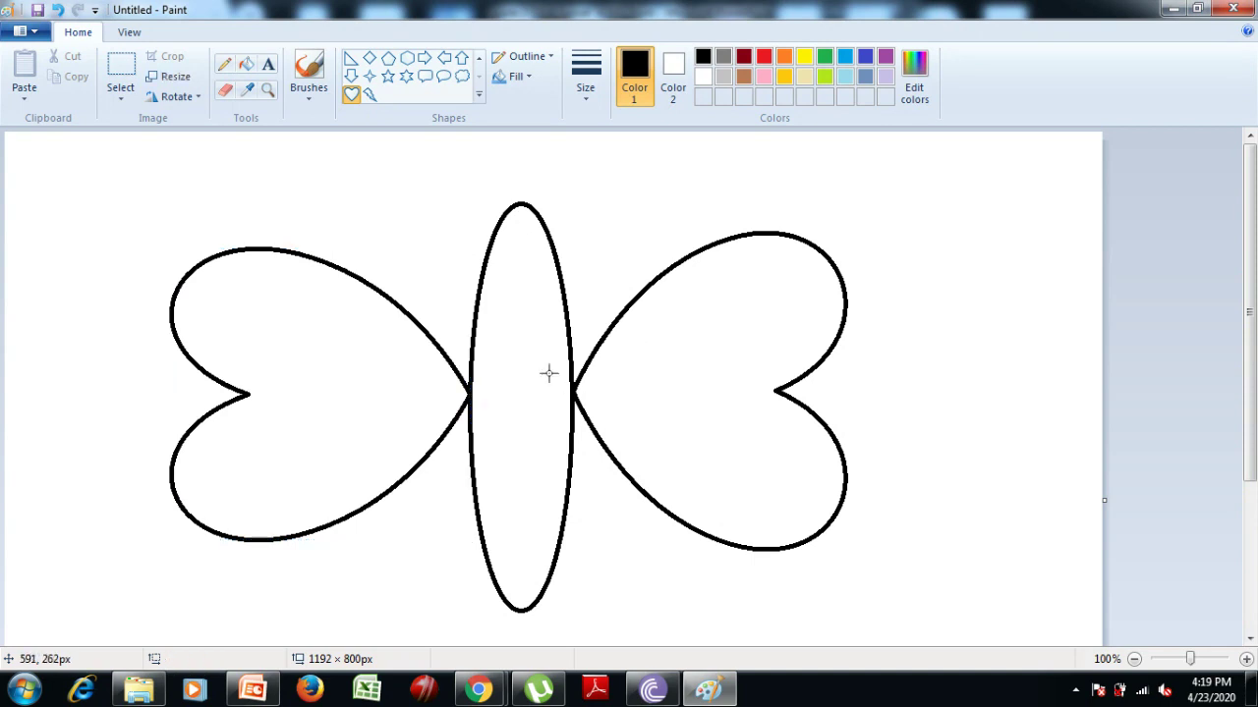
click(479, 58)
- Add upper and lower oval spots plus a small oval near the body in both wings
click(390, 59)
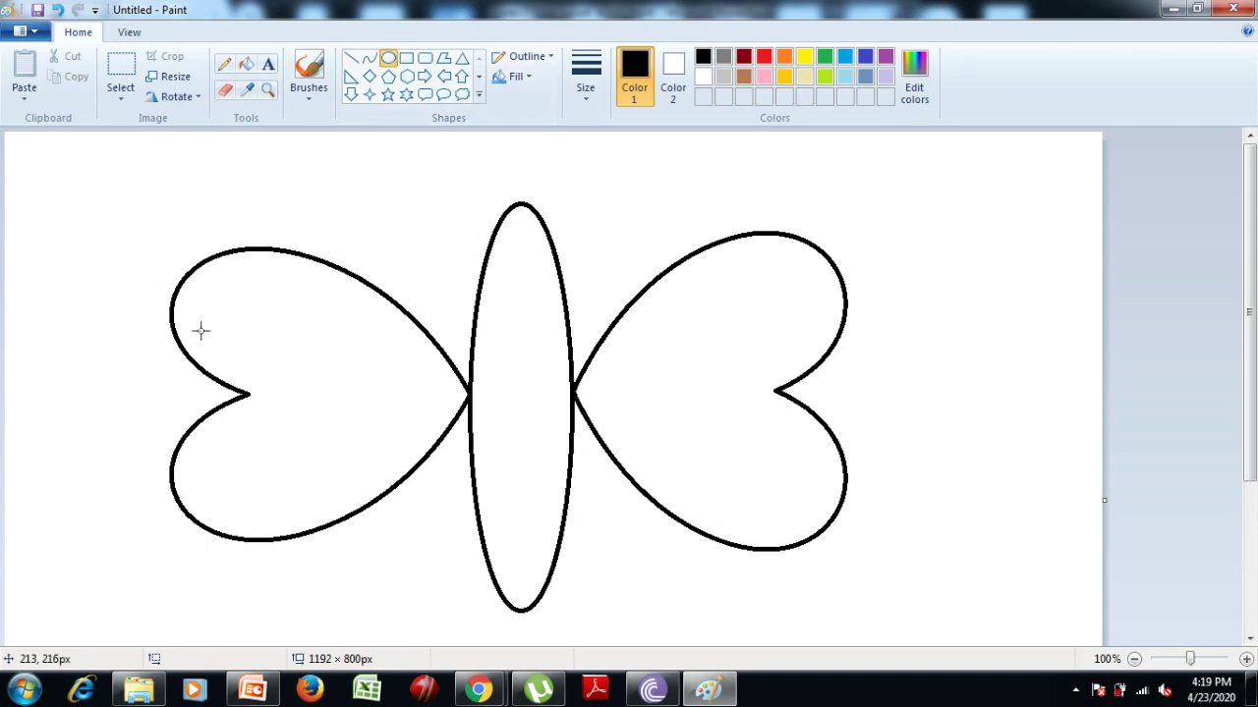
drag(225, 282, 284, 356)
drag(232, 432, 291, 506)
drag(324, 377, 356, 409)
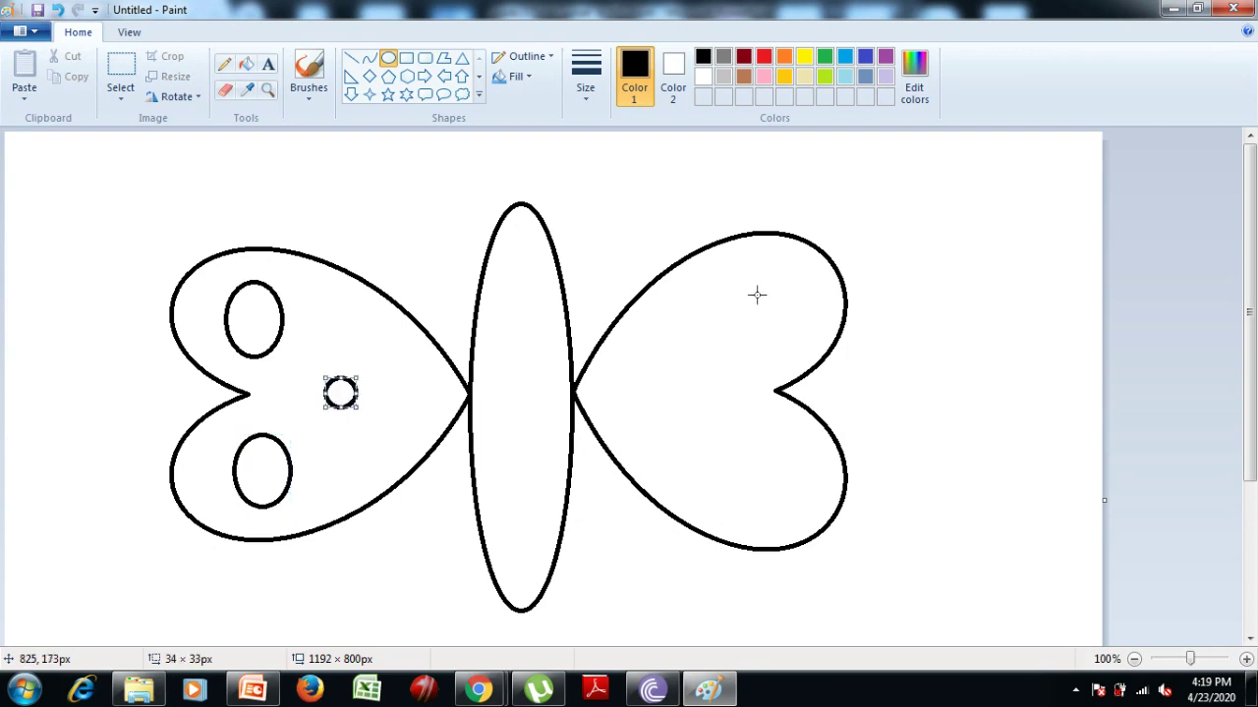
drag(754, 261, 823, 348)
drag(794, 286, 780, 289)
drag(744, 435, 816, 515)
drag(705, 379, 732, 411)
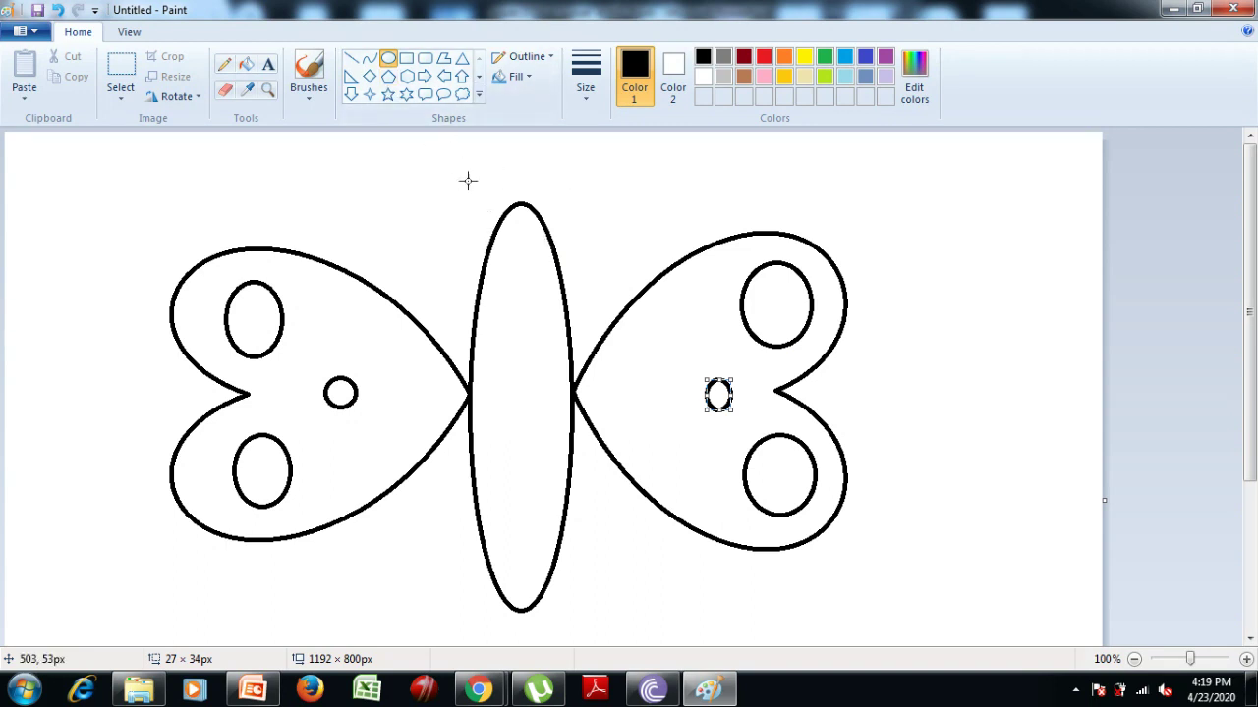
click(389, 59)
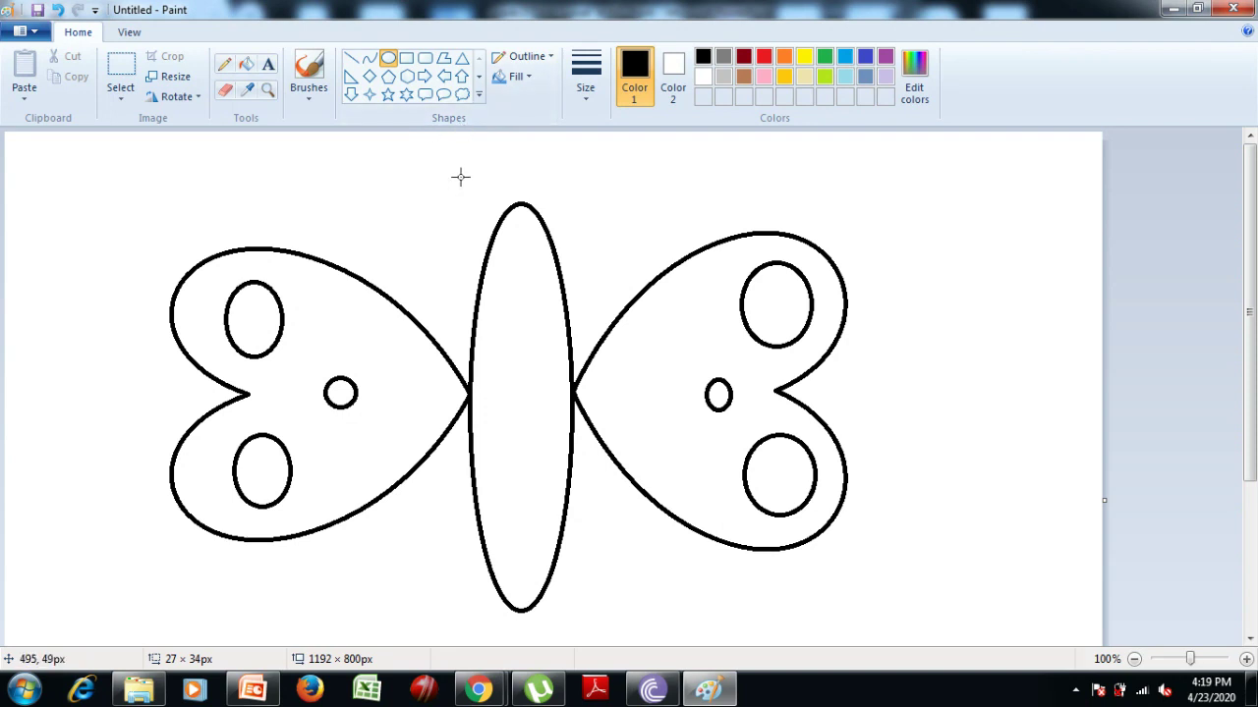
- Draw two small side-by-side ovals over the top of the body, undoing a stray tiny oval
drag(466, 183, 516, 252)
drag(538, 186, 538, 189)
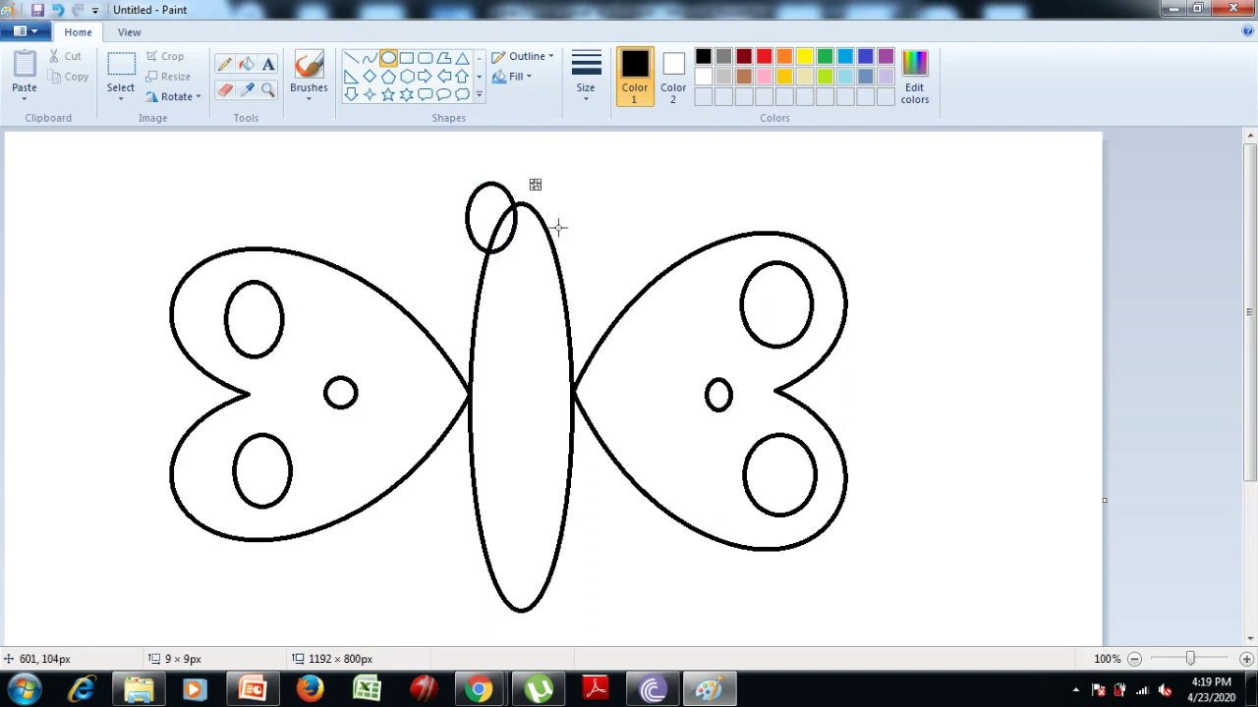
key(ctrl+z)
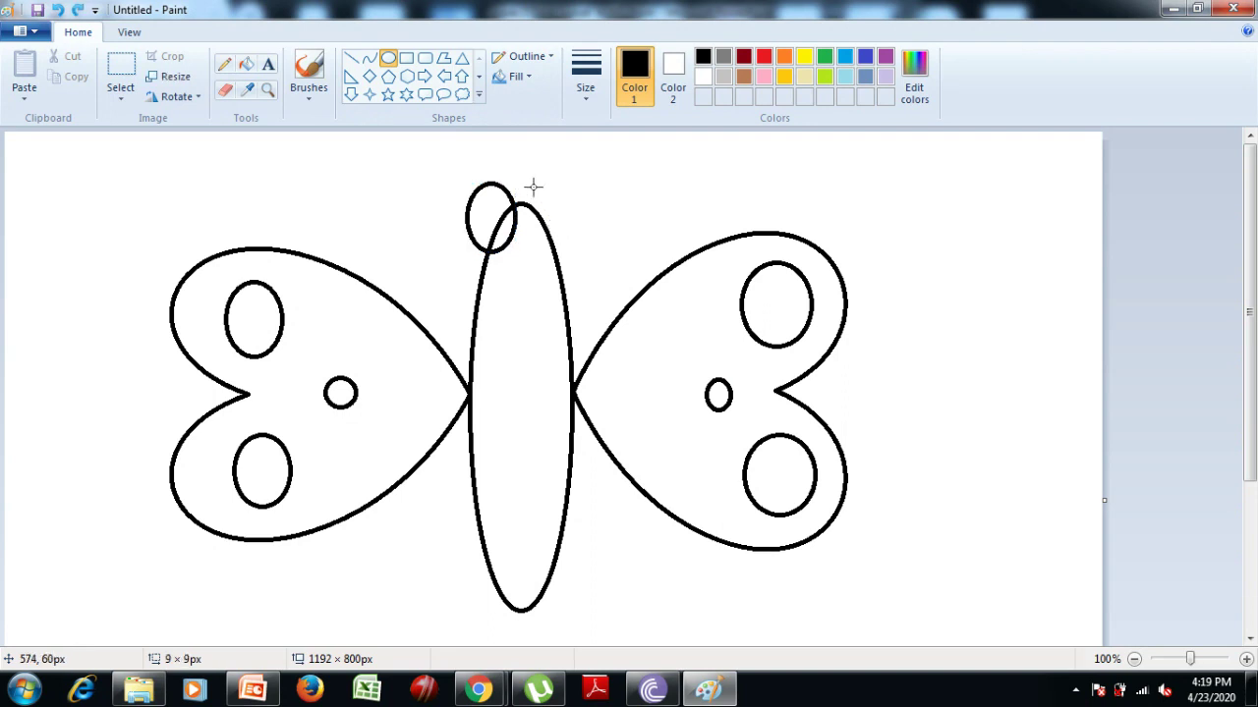
drag(535, 190, 582, 253)
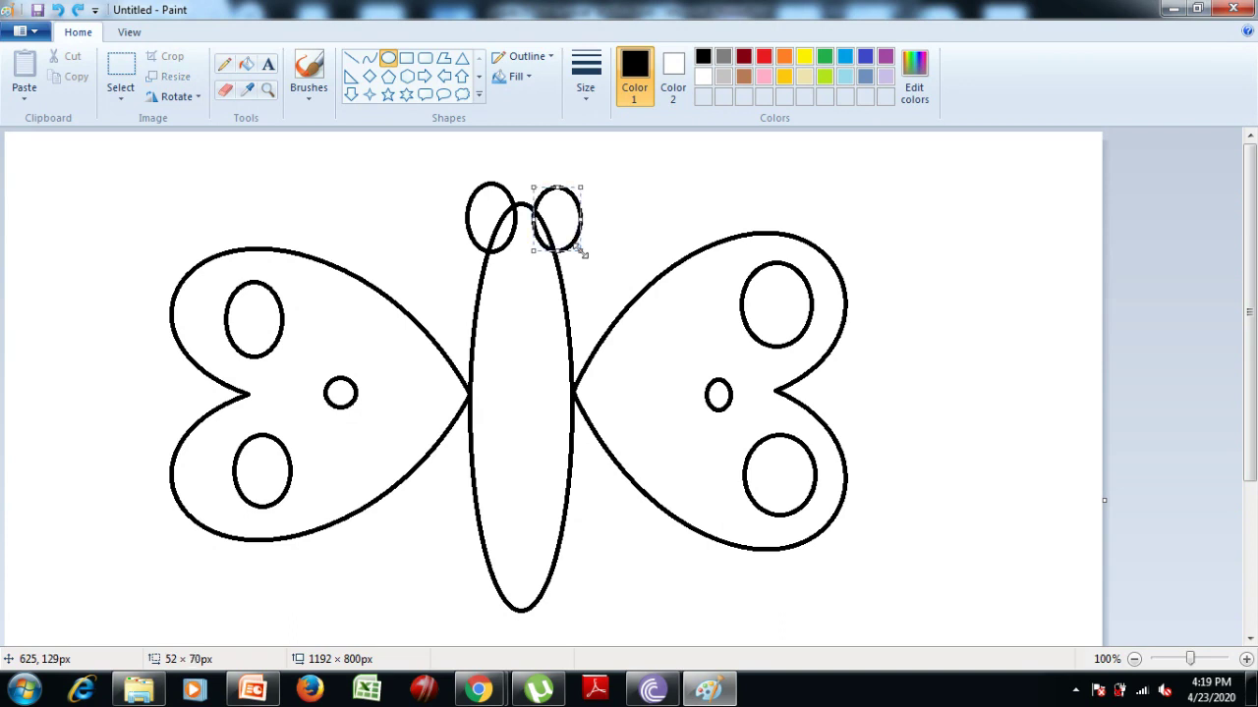
drag(553, 213, 547, 209)
click(590, 217)
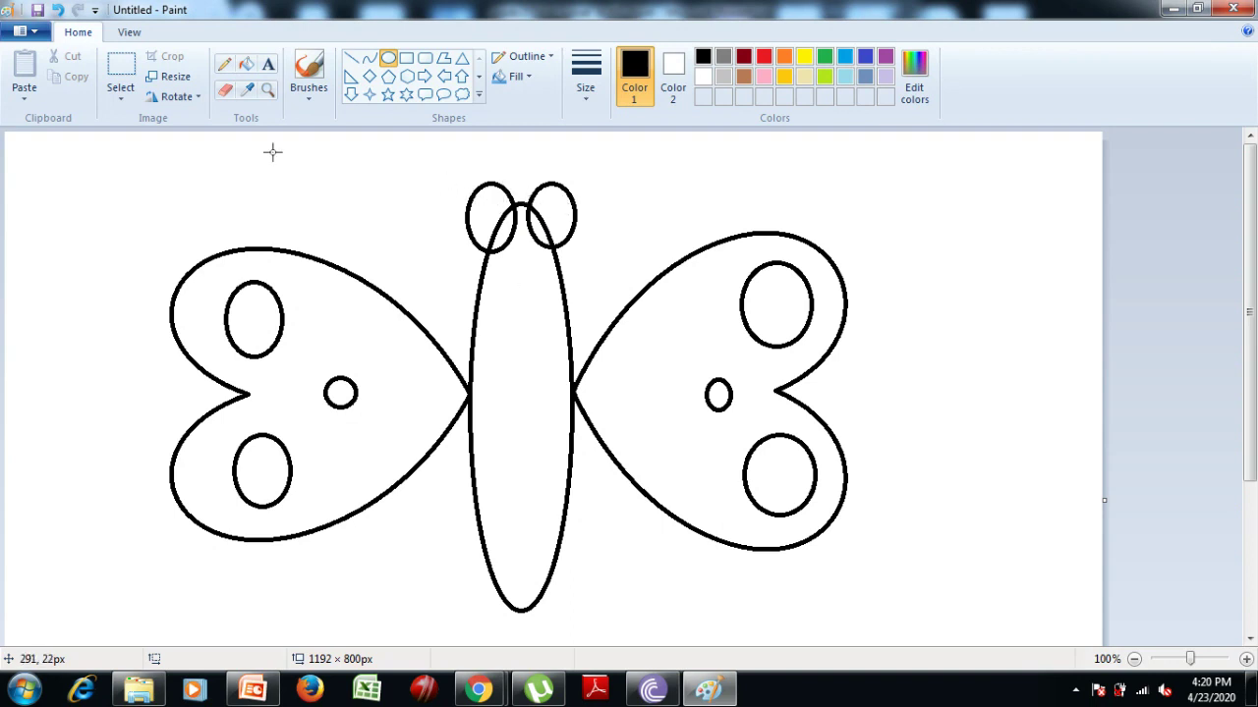
- Erase the body outline where it crosses inside the left and right eye ovals
click(226, 95)
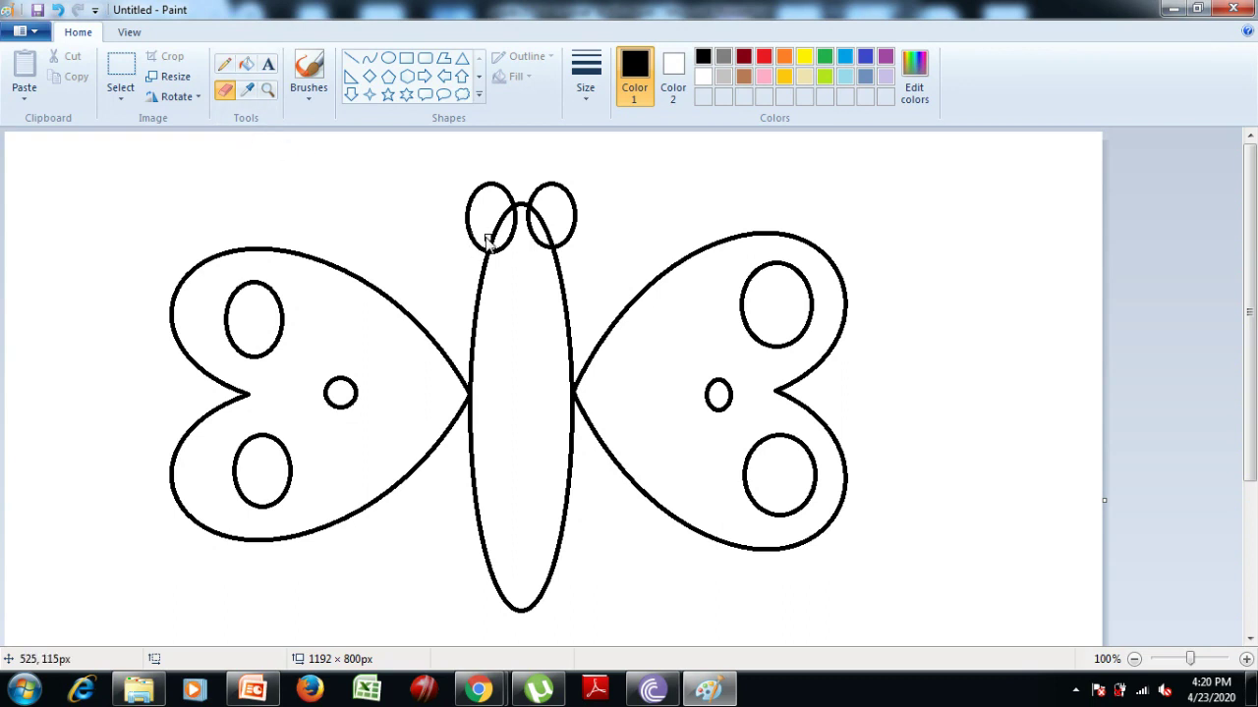
drag(489, 244, 504, 216)
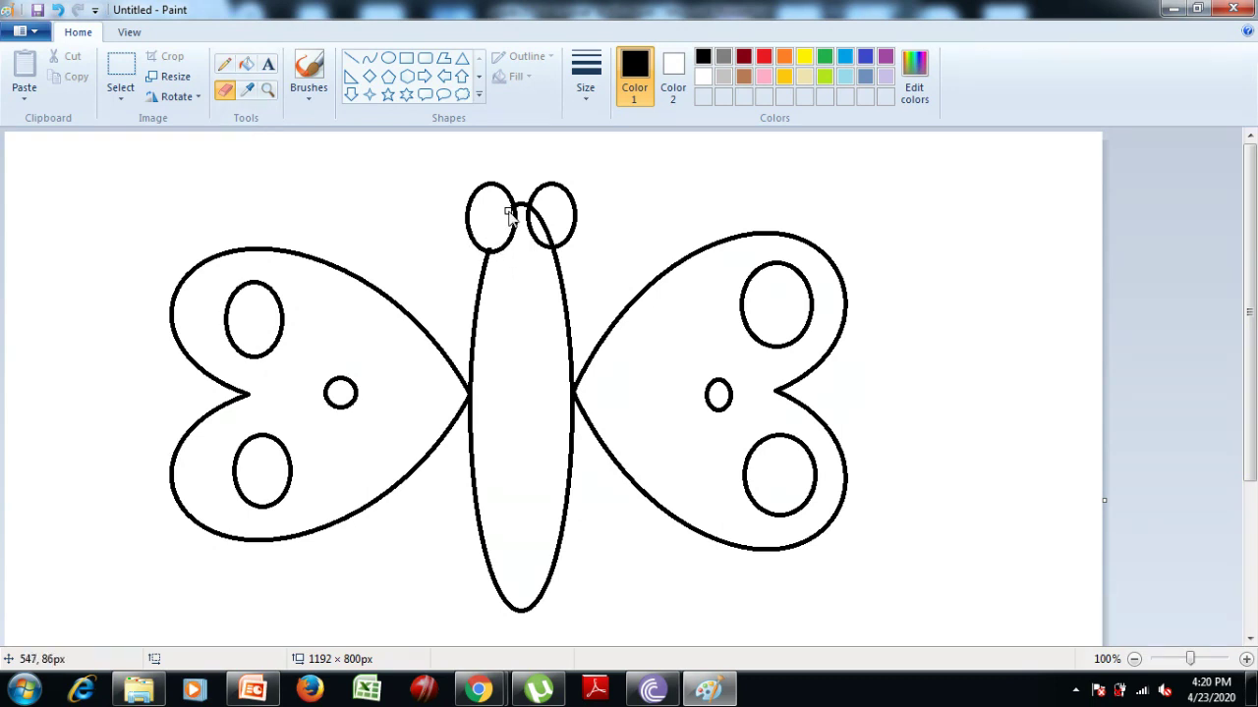
mouse_move(511, 216)
mouse_down()
mouse_move(549, 231)
mouse_move(542, 205)
mouse_move(530, 206)
mouse_move(547, 238)
mouse_up()
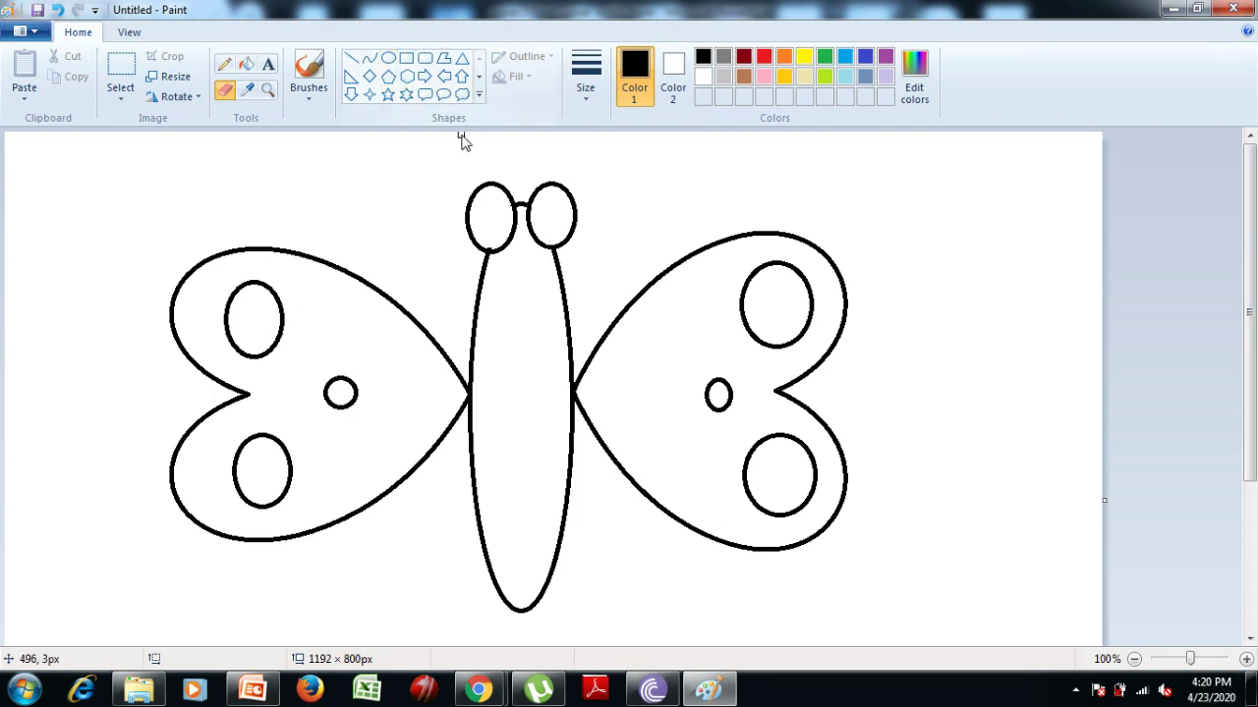
- Add a small pupil oval inside the butterfly's eyes
click(389, 65)
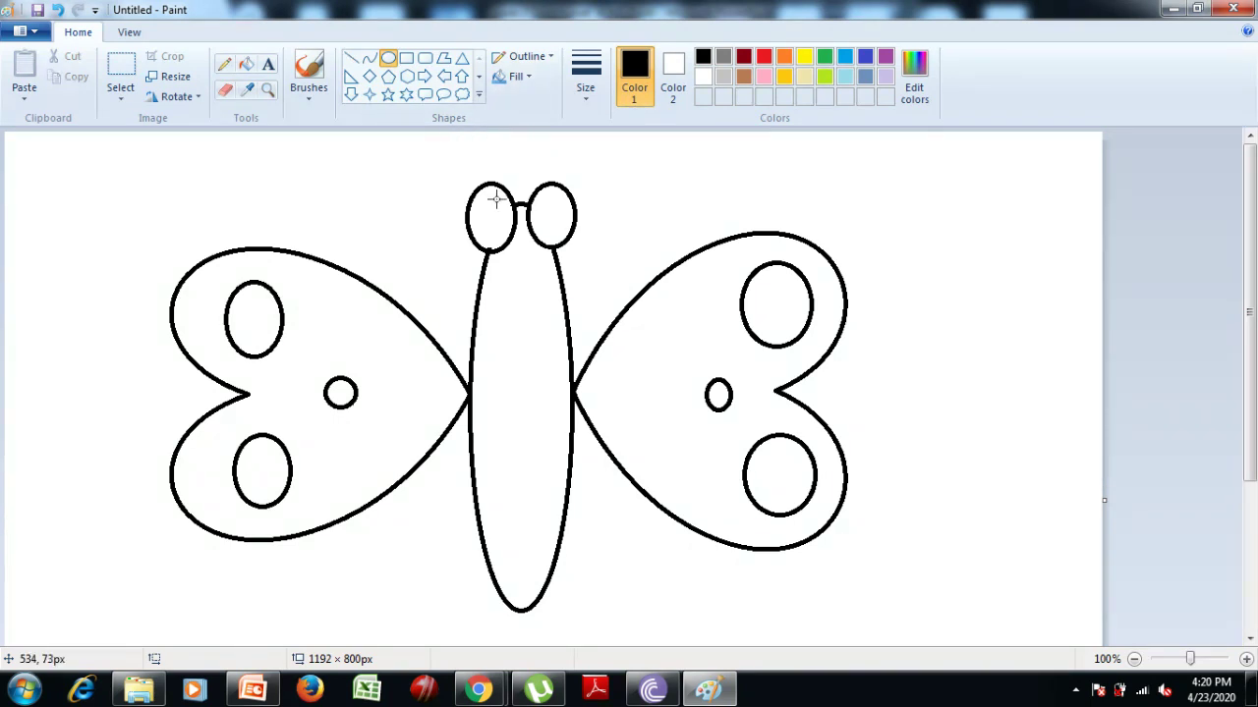
drag(484, 205, 565, 234)
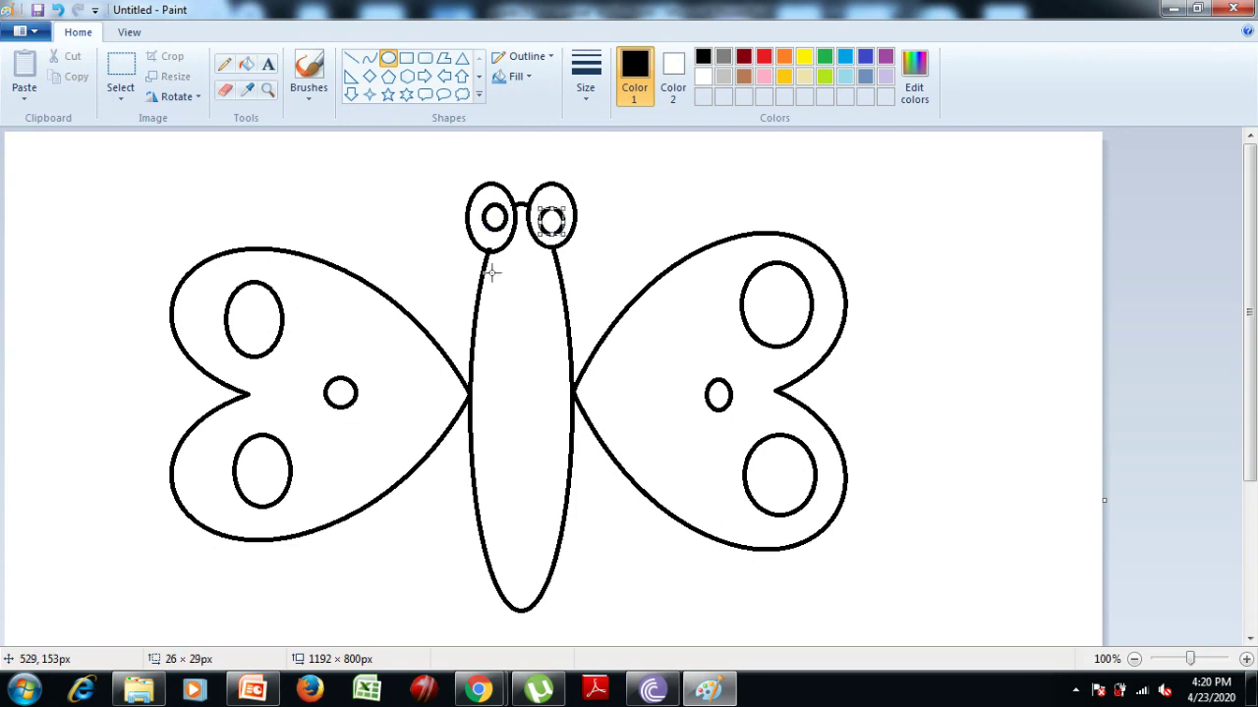
click(709, 200)
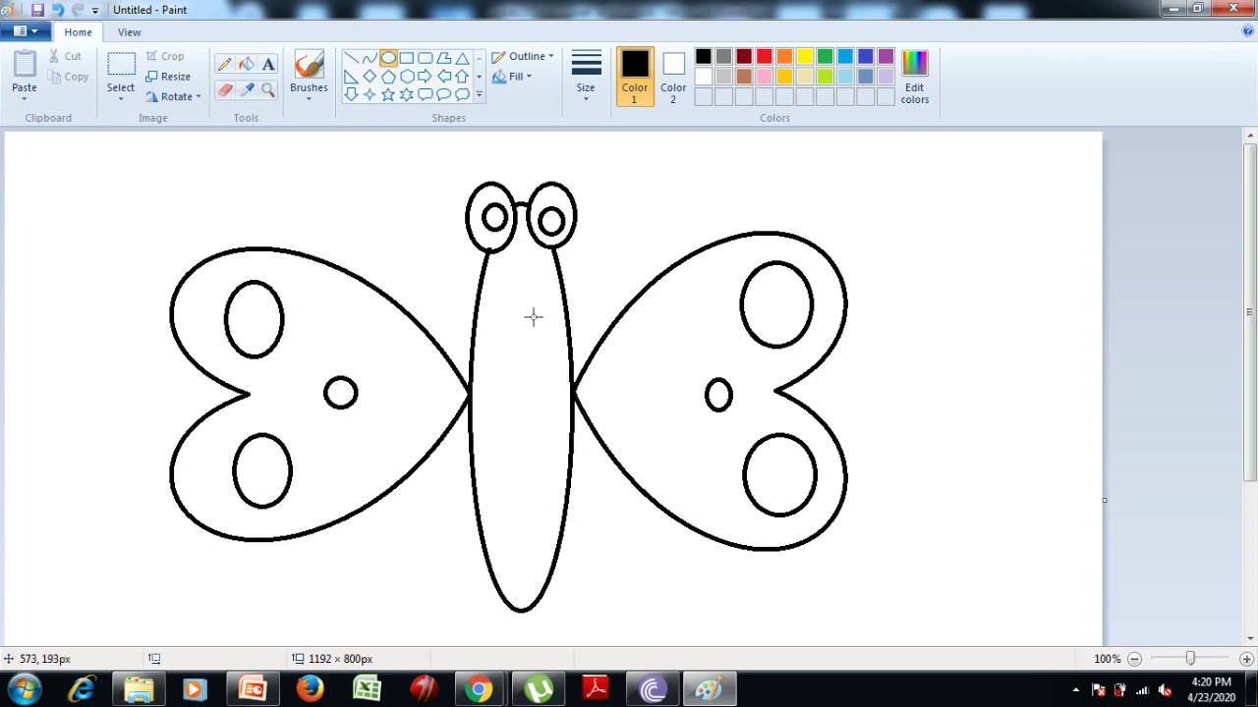
- Draw five horizontal lines edge to edge across the body, from upper body to tip
click(352, 61)
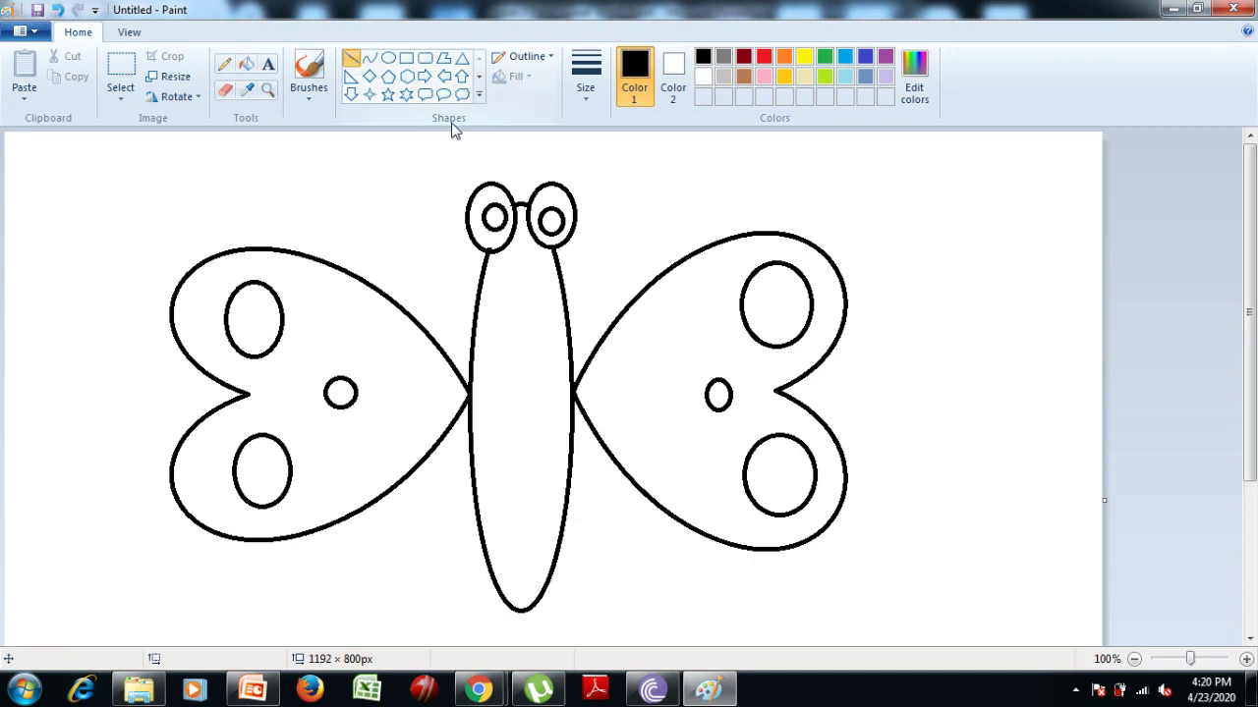
drag(479, 293, 563, 294)
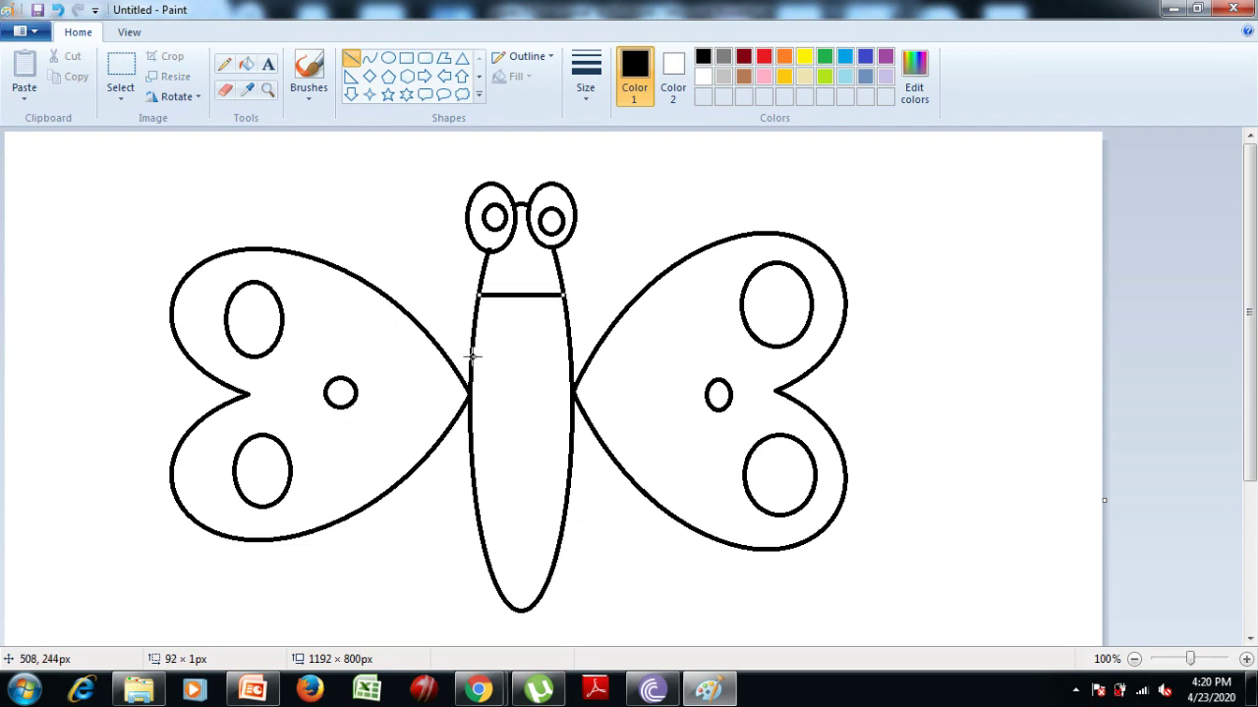
drag(471, 356, 570, 357)
drag(469, 430, 570, 433)
click(476, 489)
drag(476, 489, 569, 490)
drag(482, 553, 557, 553)
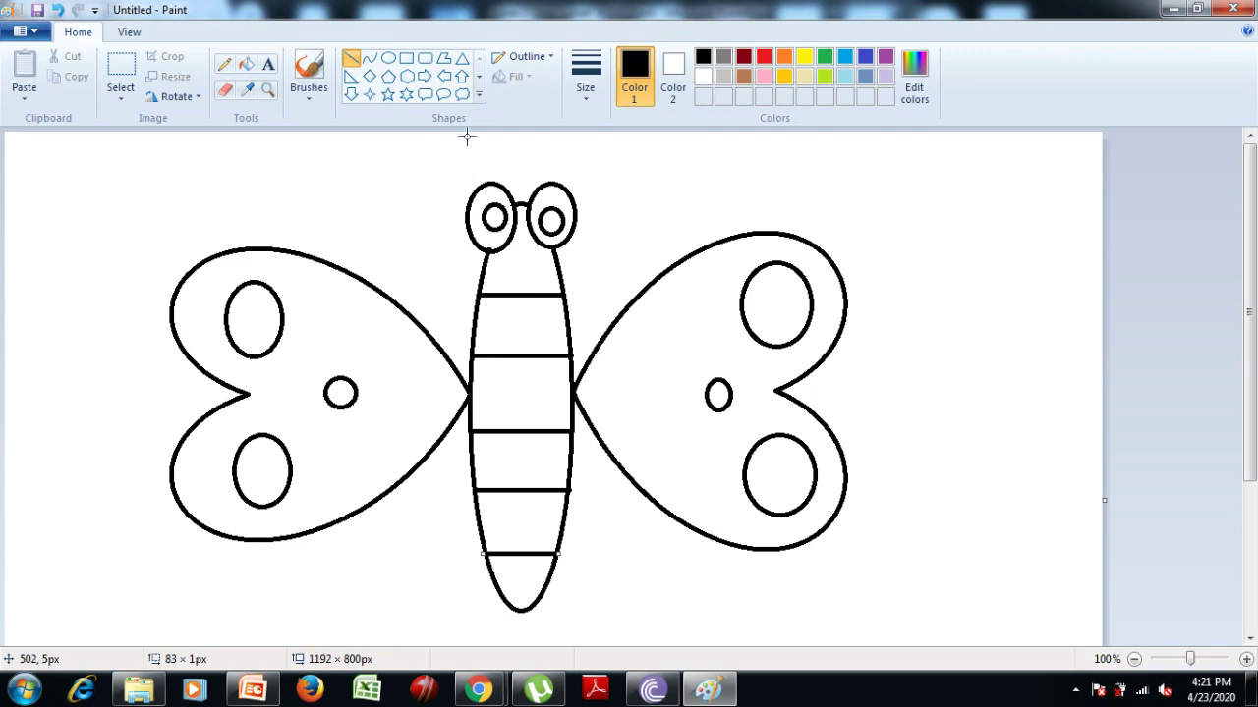
- Draw two slanted antenna lines rising from the left and right eyes toward the top edge
click(345, 64)
drag(452, 140, 483, 193)
drag(566, 185, 591, 140)
click(608, 214)
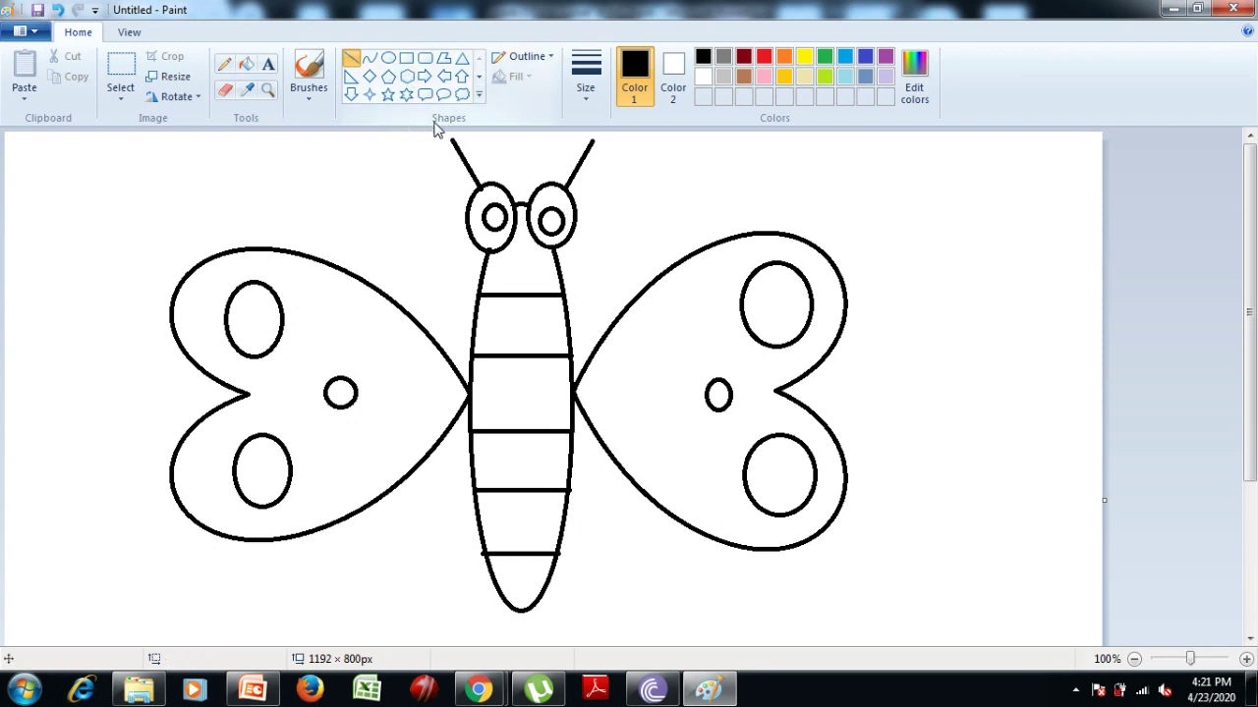
click(388, 61)
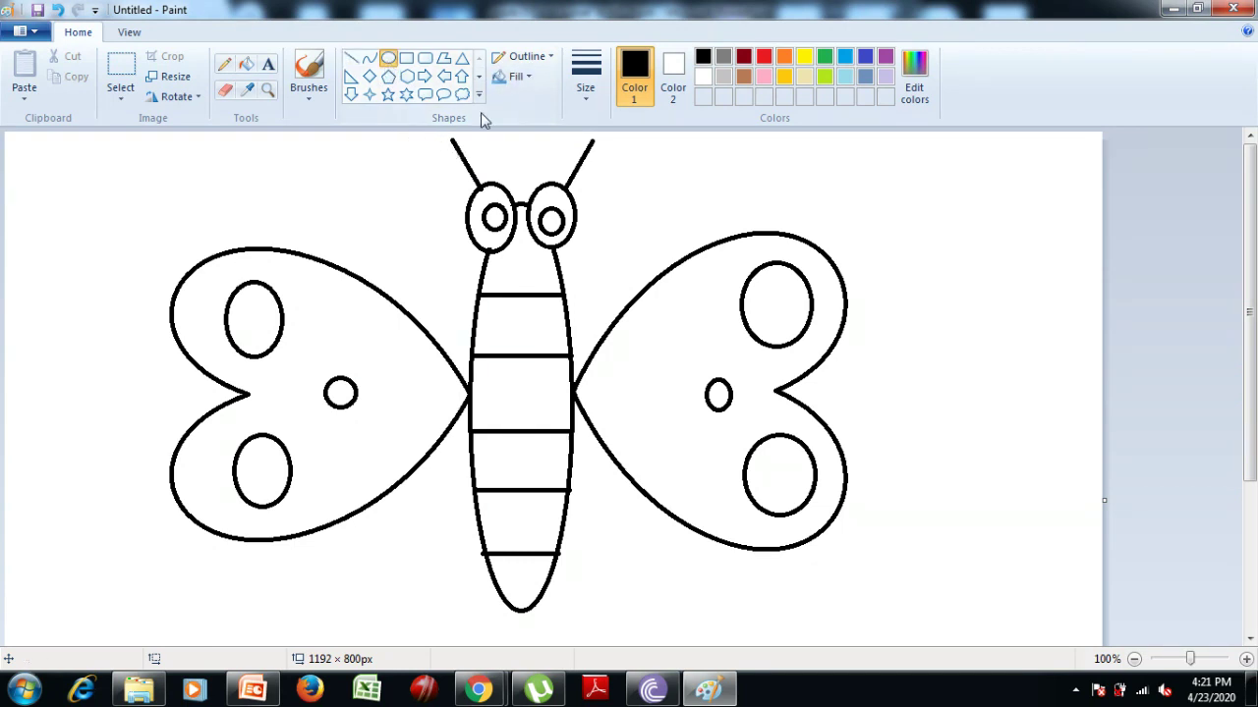
- Draw a small oval mouth below the eyes, then pick yellow as Color 1
drag(507, 259, 540, 275)
click(629, 248)
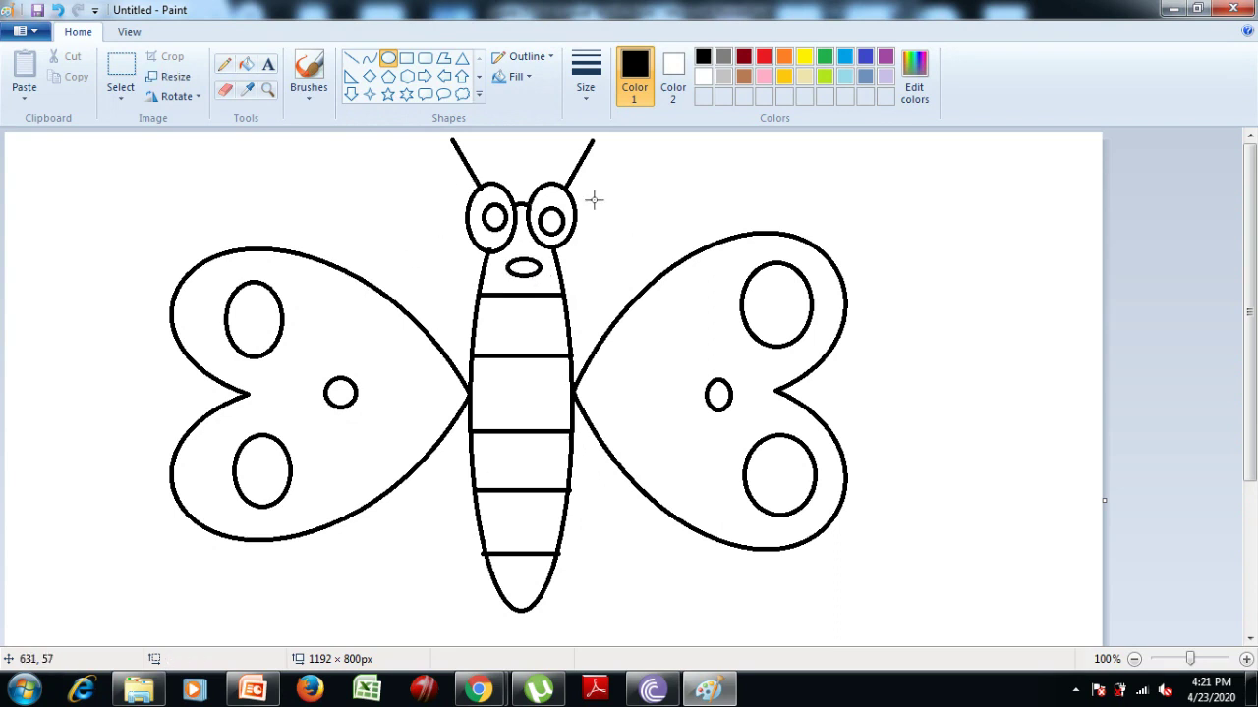
click(804, 57)
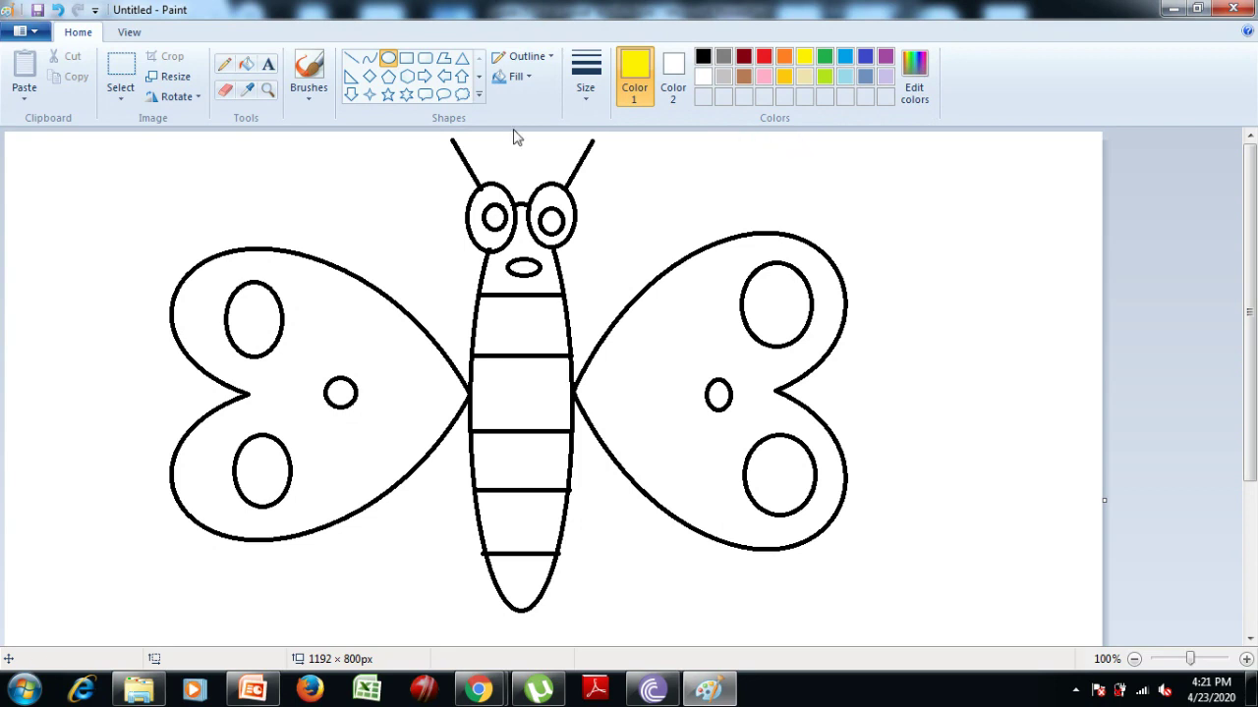
- Fill both wings and the top, third and bottom body segments with yellow
click(248, 66)
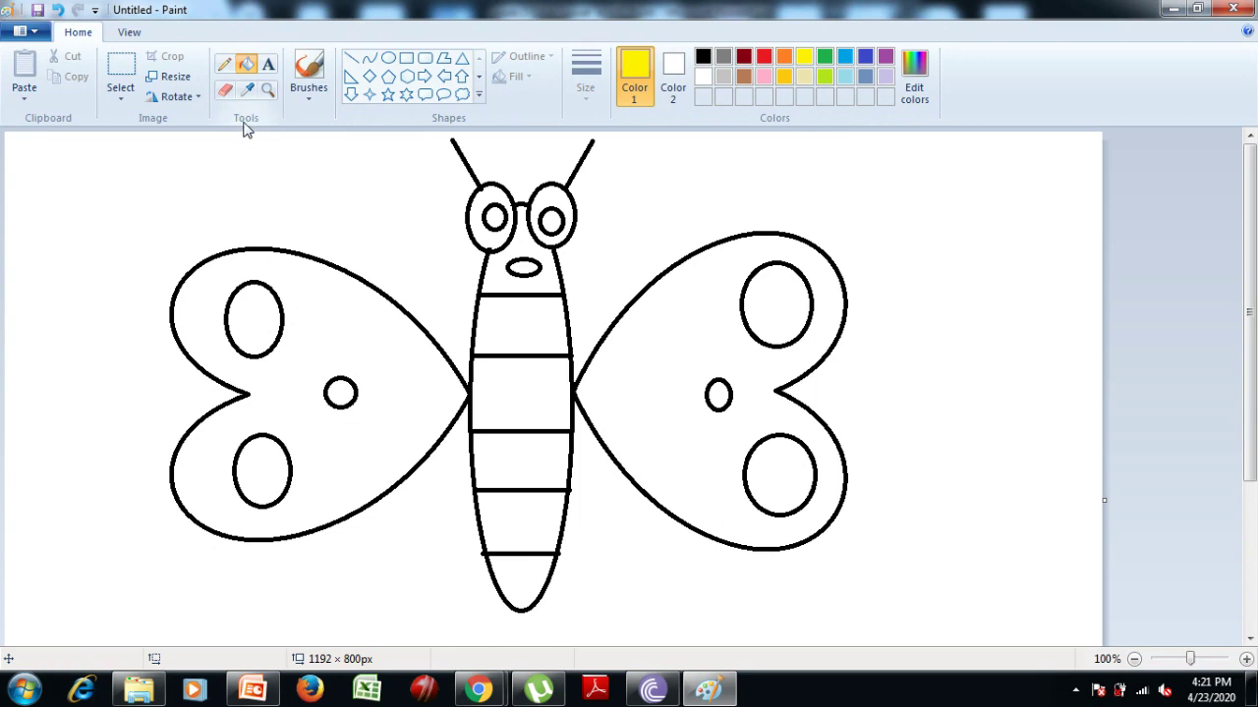
click(677, 377)
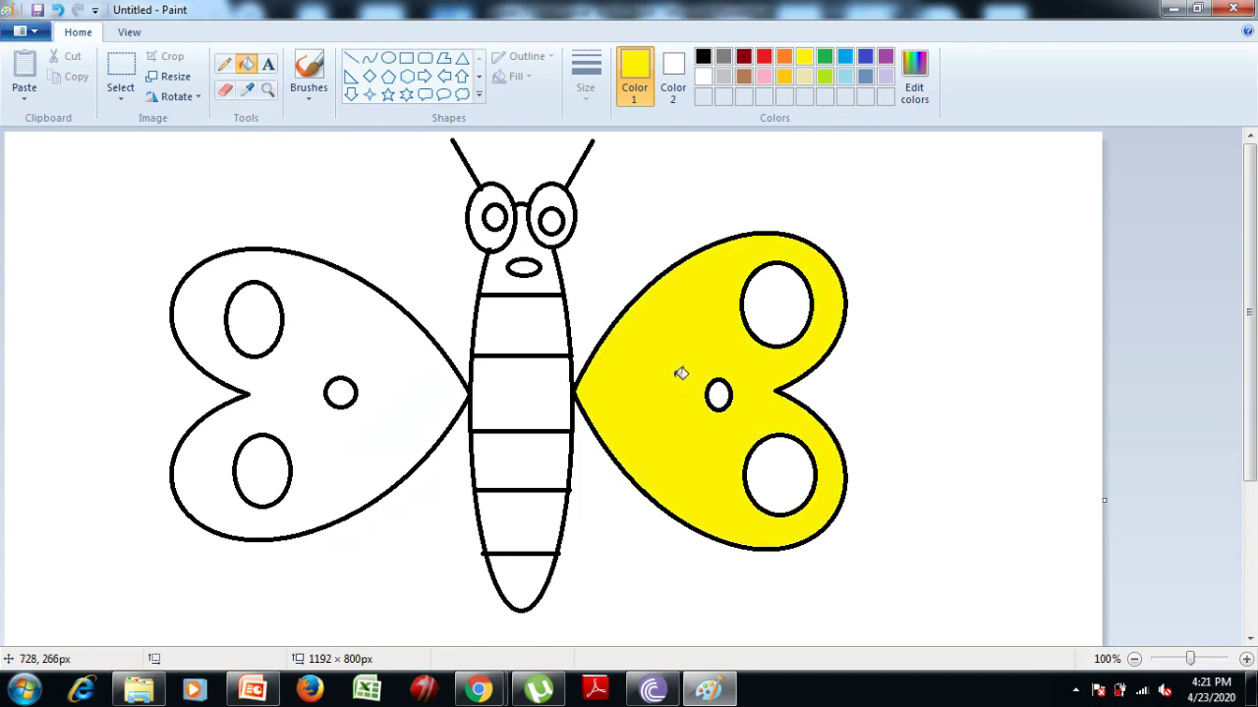
click(380, 410)
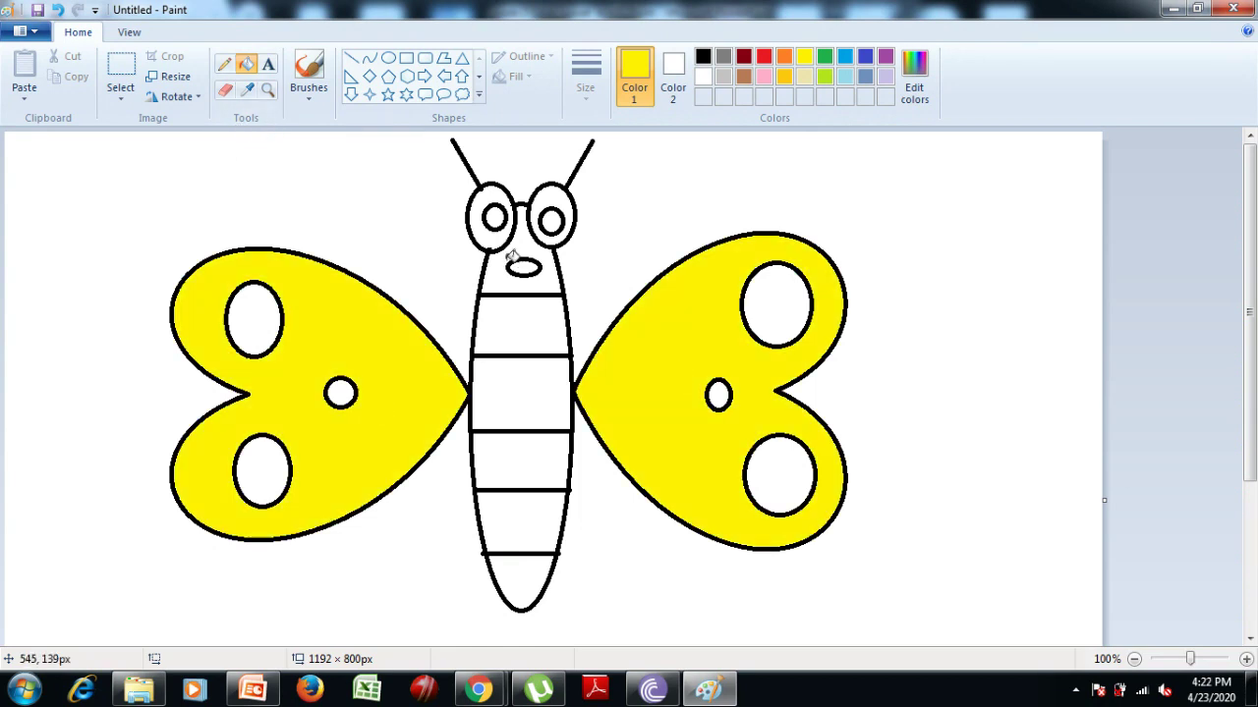
click(532, 324)
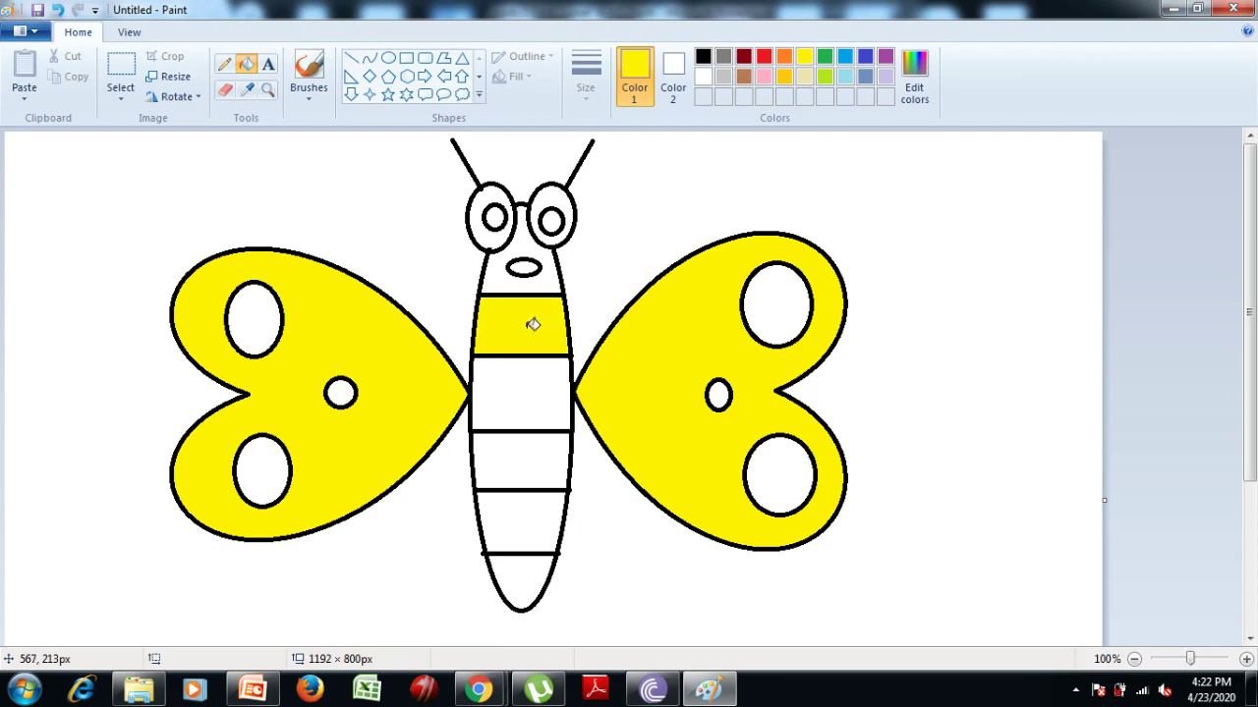
click(526, 456)
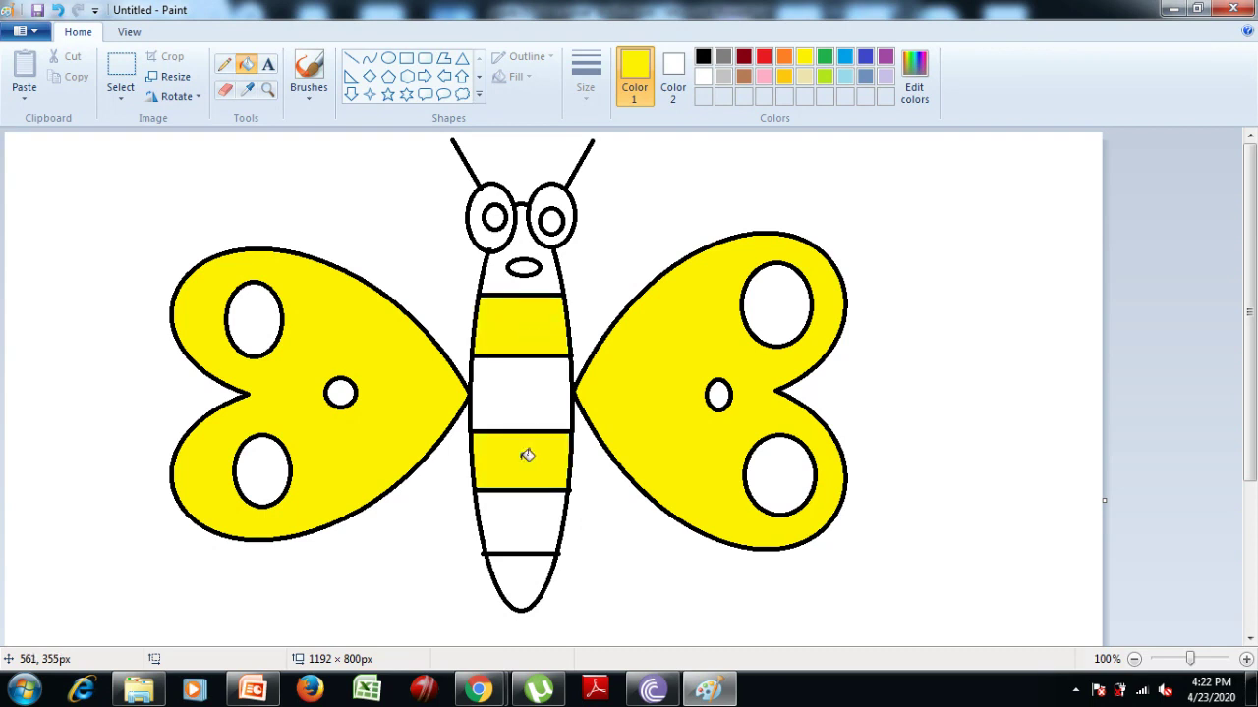
click(531, 576)
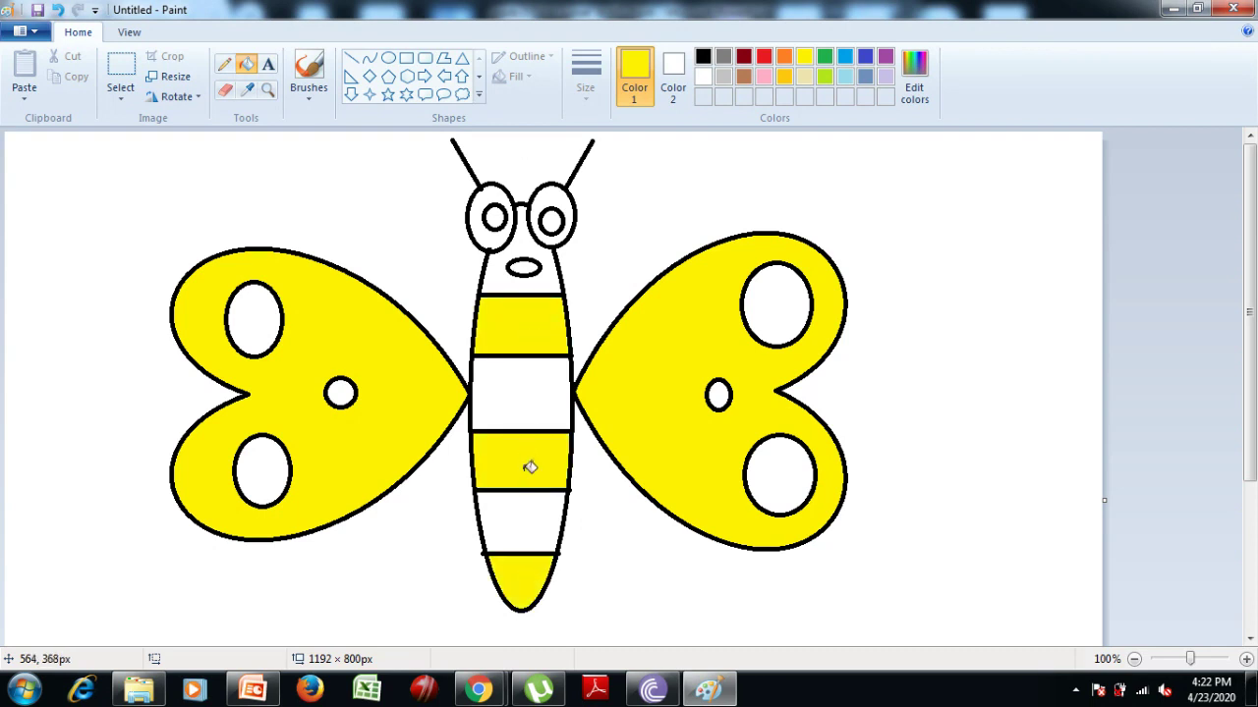
- Fill the six wing spots and the two white body bands with orange
click(785, 57)
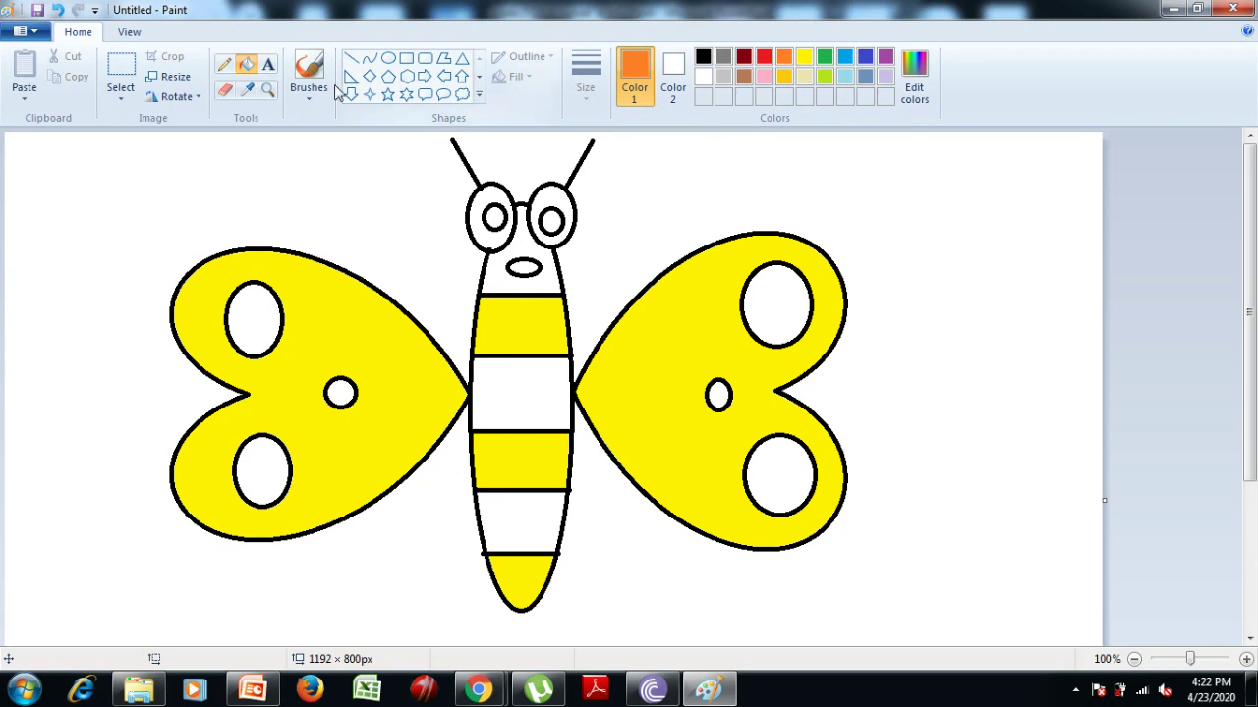
click(778, 317)
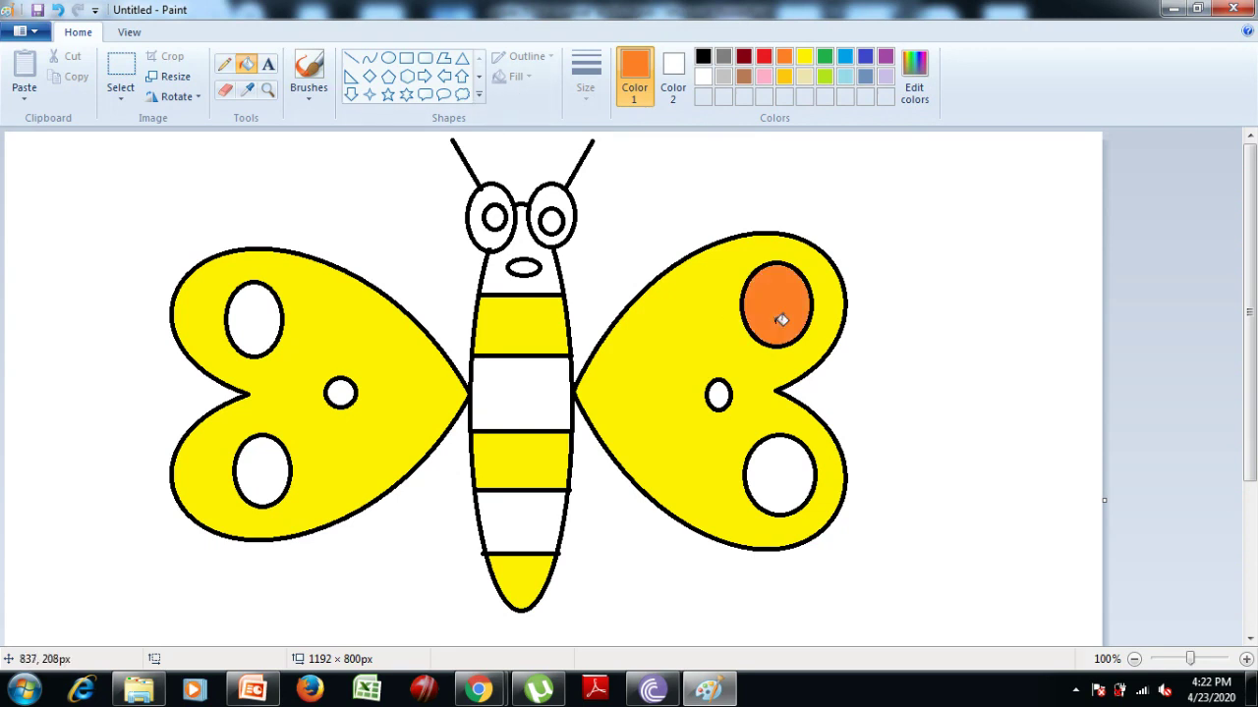
click(795, 489)
click(719, 391)
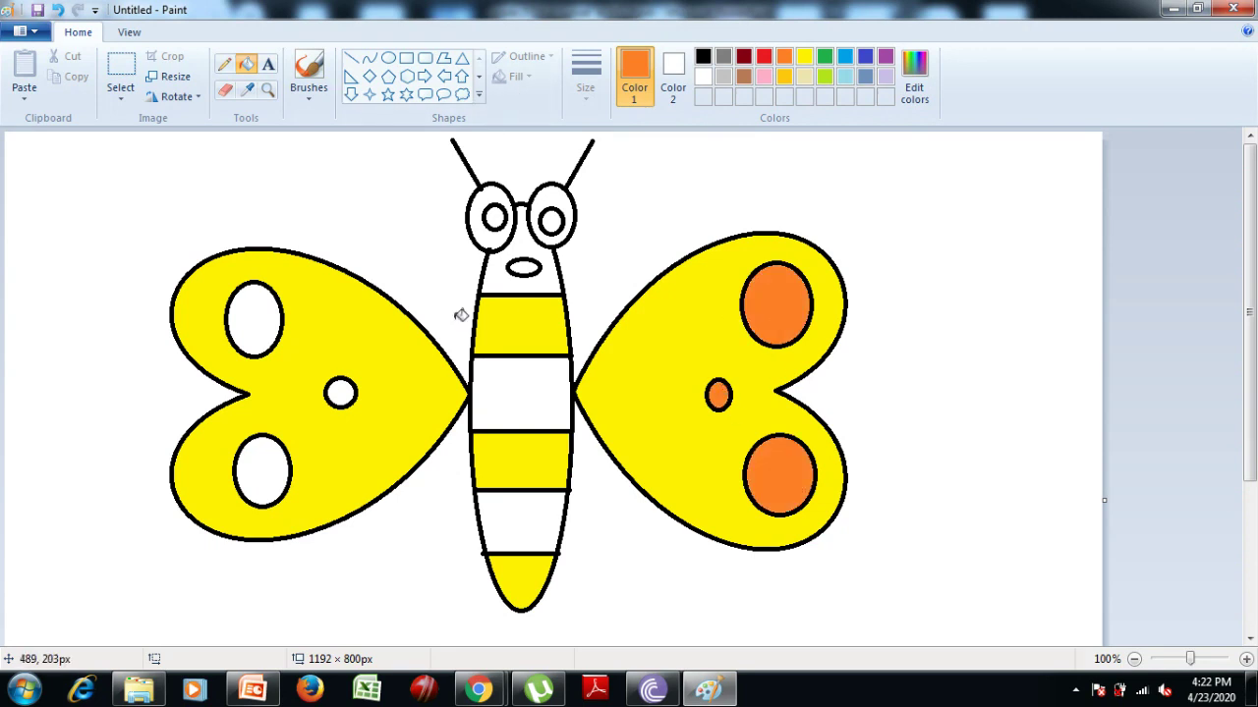
click(250, 330)
click(273, 460)
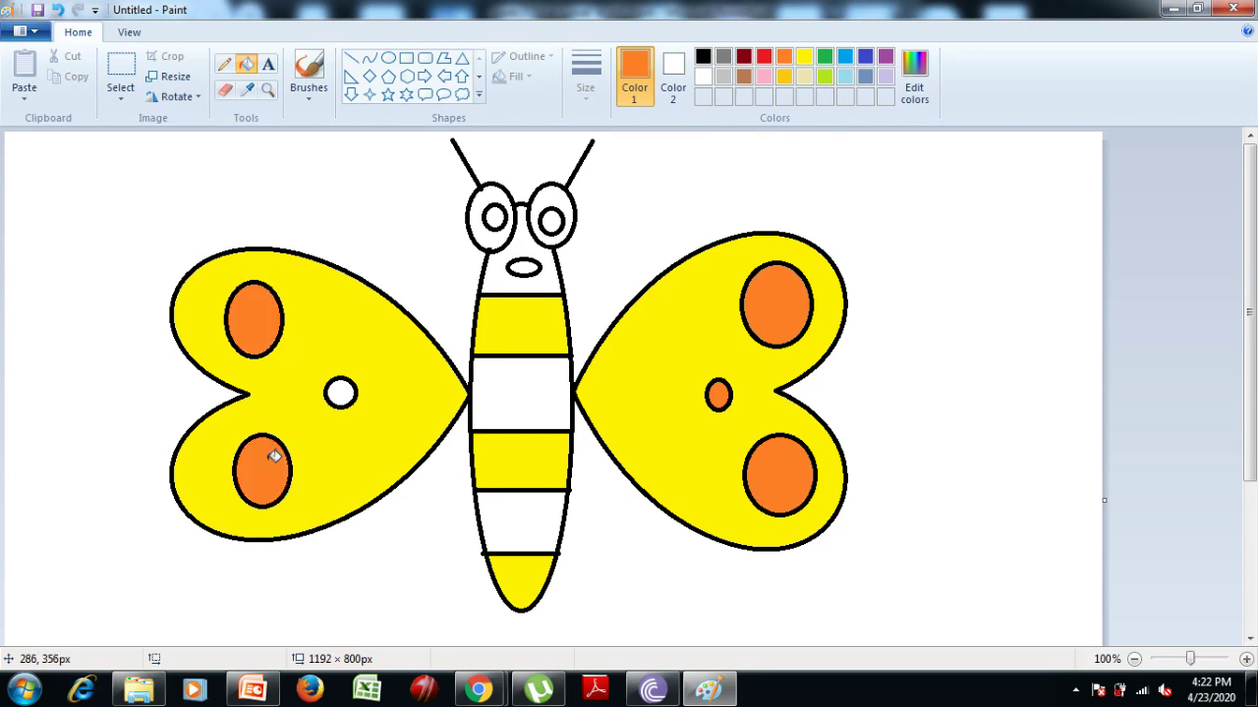
click(340, 392)
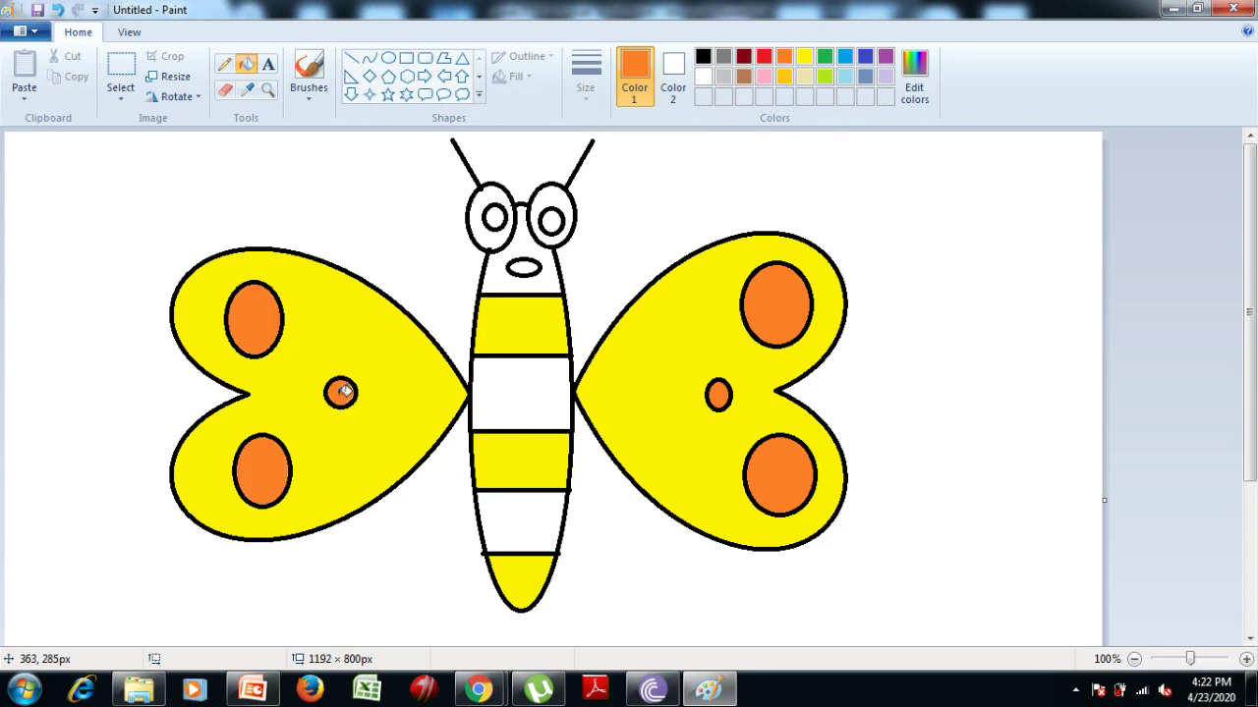
click(542, 383)
click(540, 519)
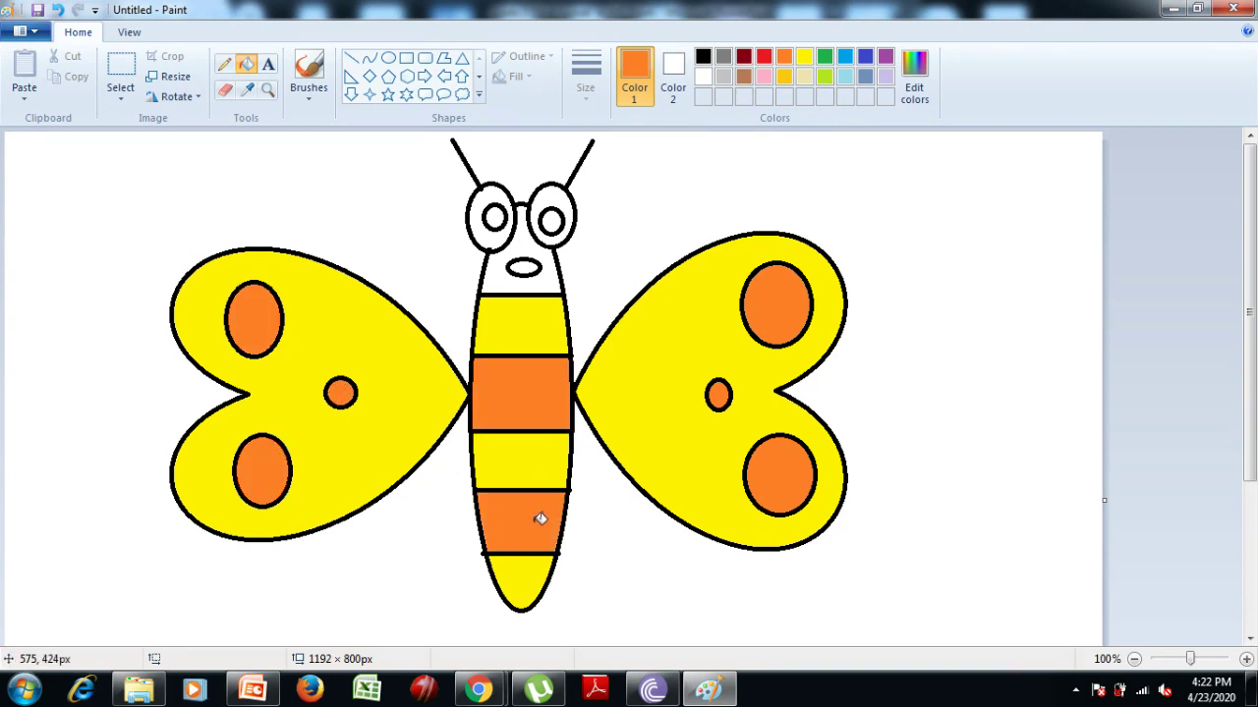
- Fill the right eye's pupil with black, then switch the colour to red for the mouth
click(703, 59)
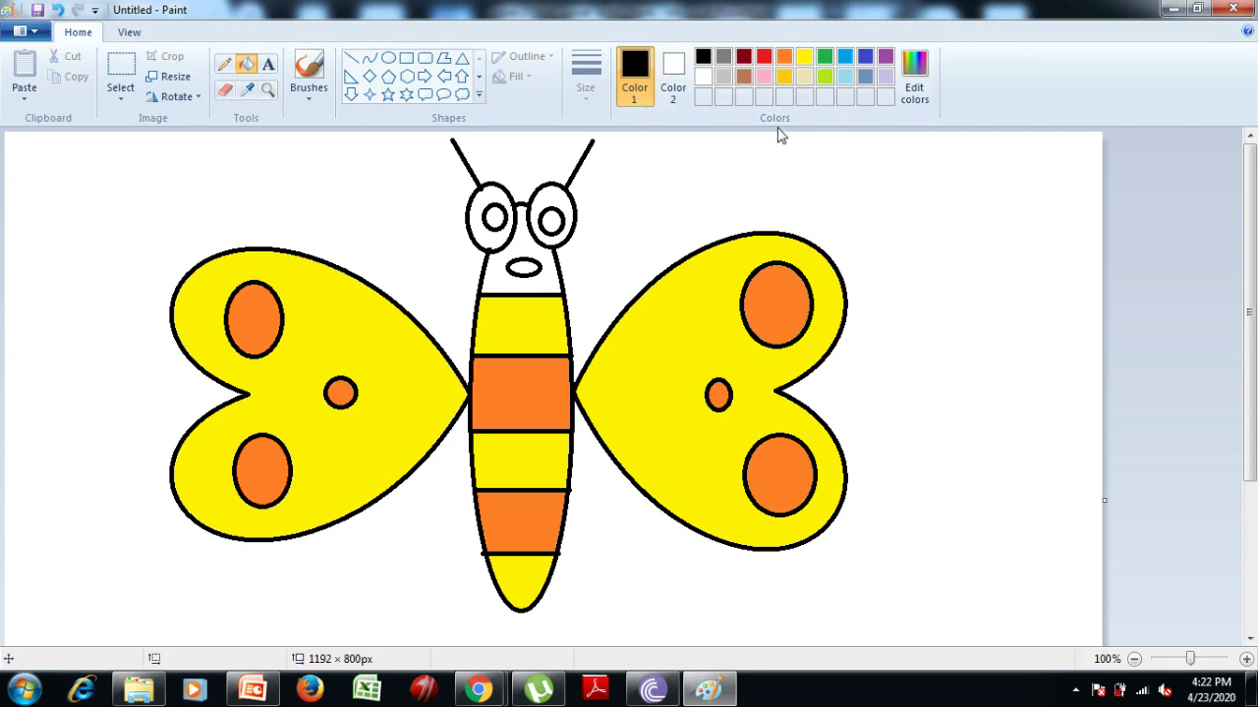
click(552, 220)
click(765, 59)
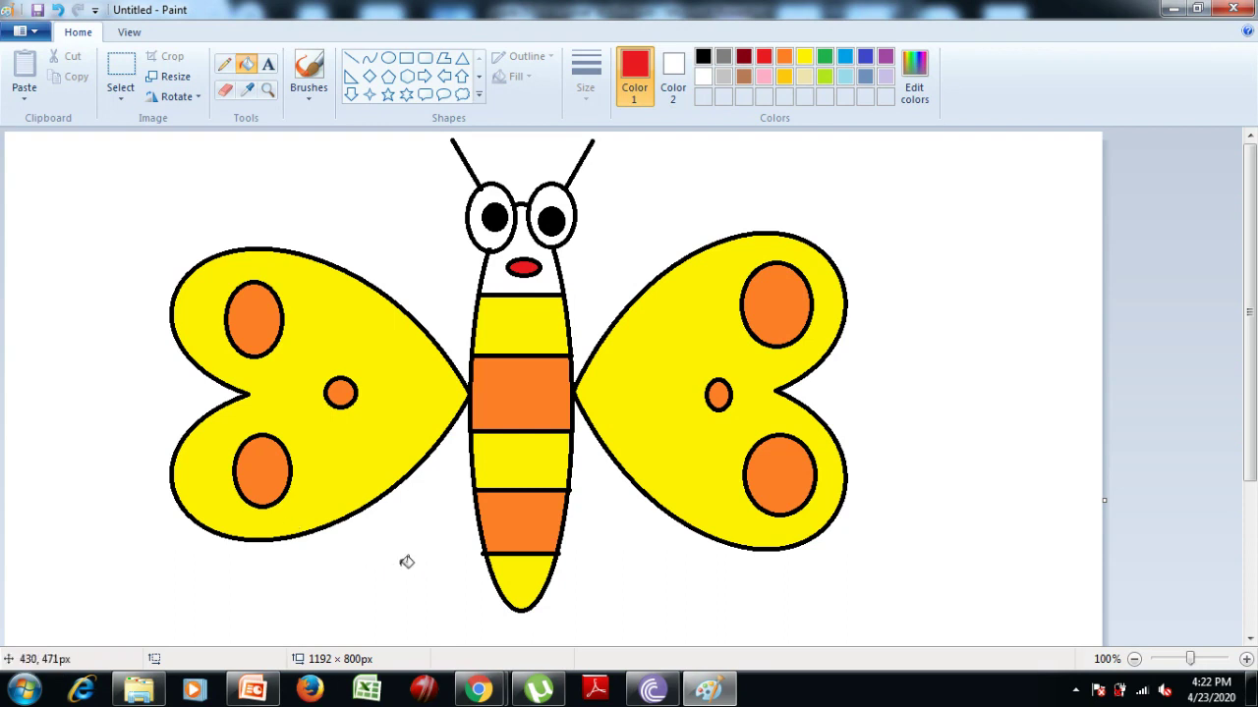
- Place a red bold 'BUTTERFLY' text label below the right wing
click(269, 64)
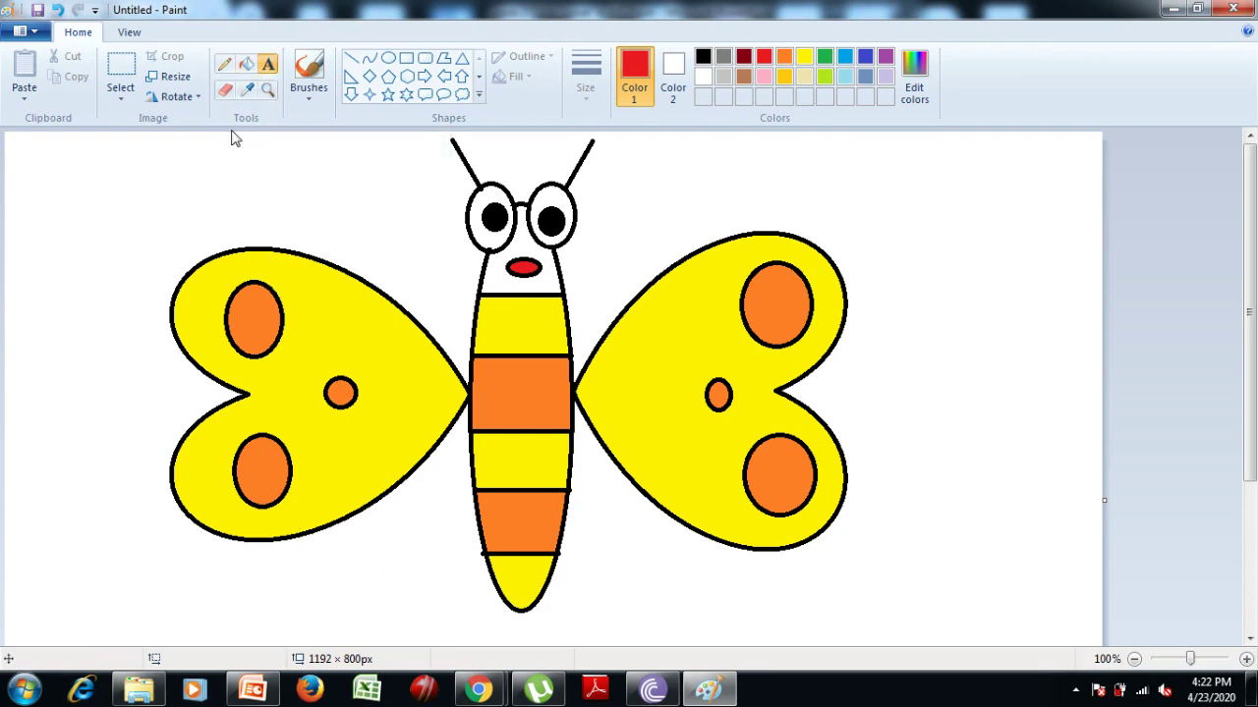
click(619, 583)
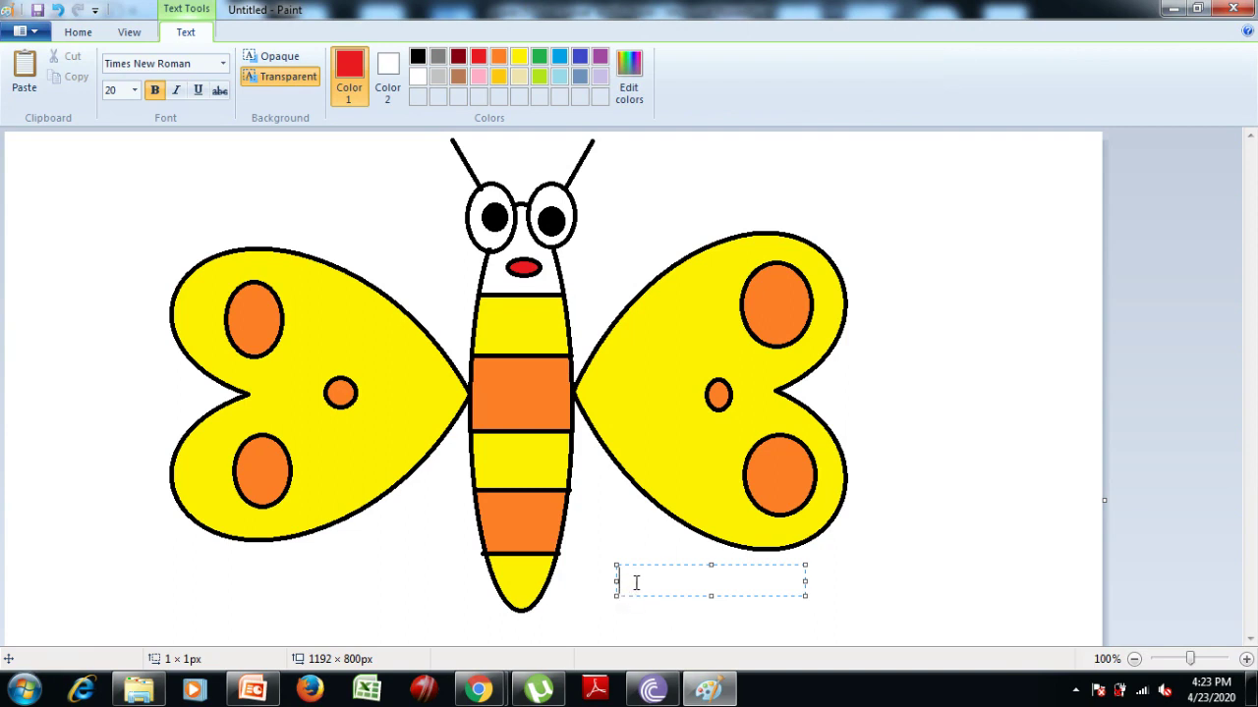
text(BUTTERFLY)
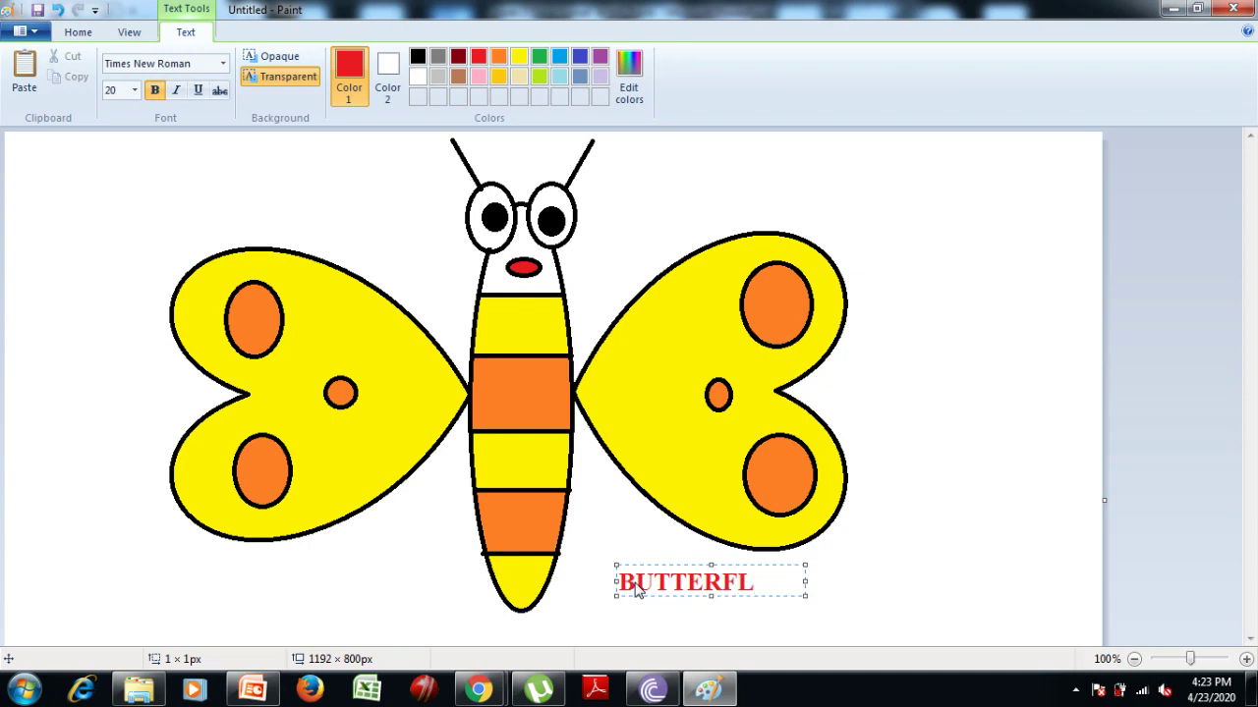
click(868, 219)
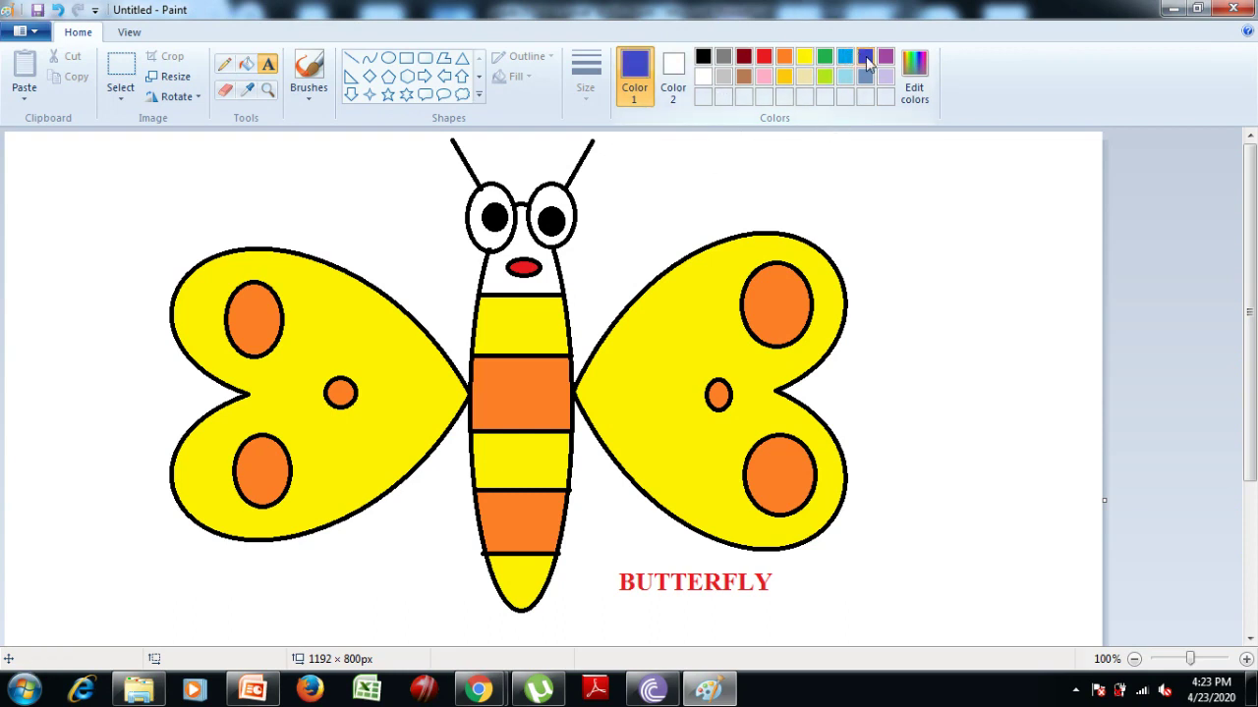
- Bucket-fill the white background blue, then recolour it green
click(248, 67)
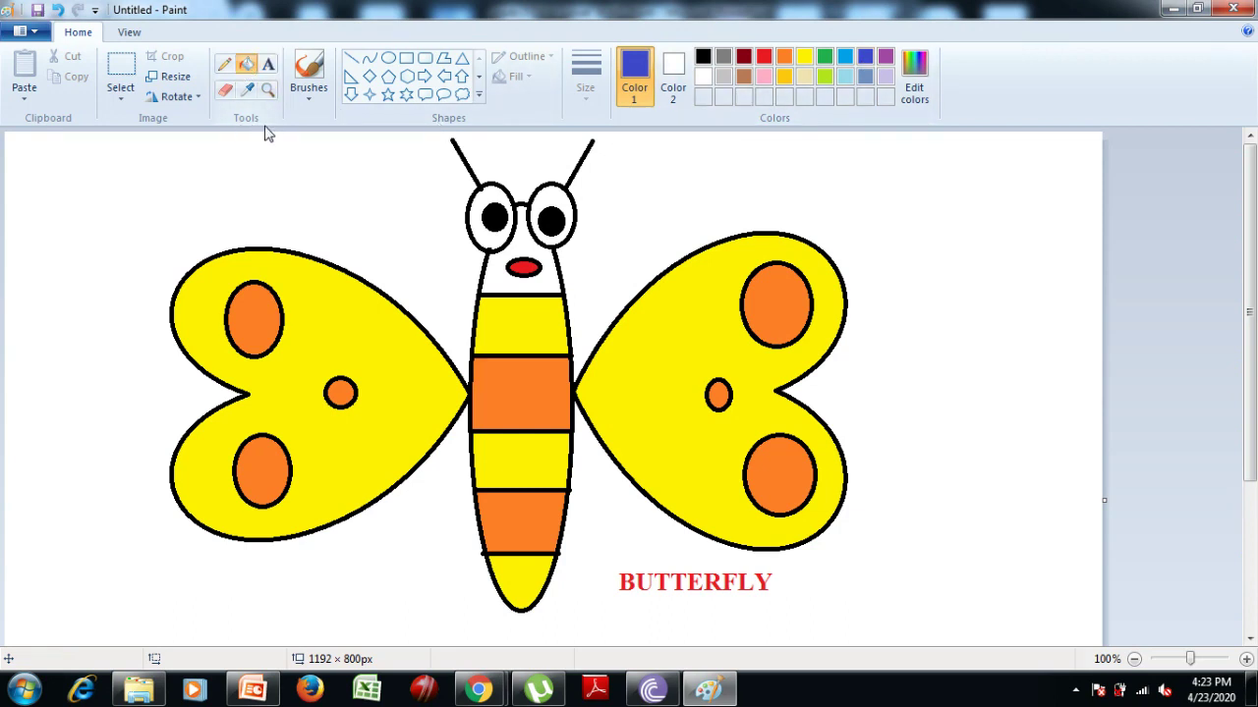
click(834, 174)
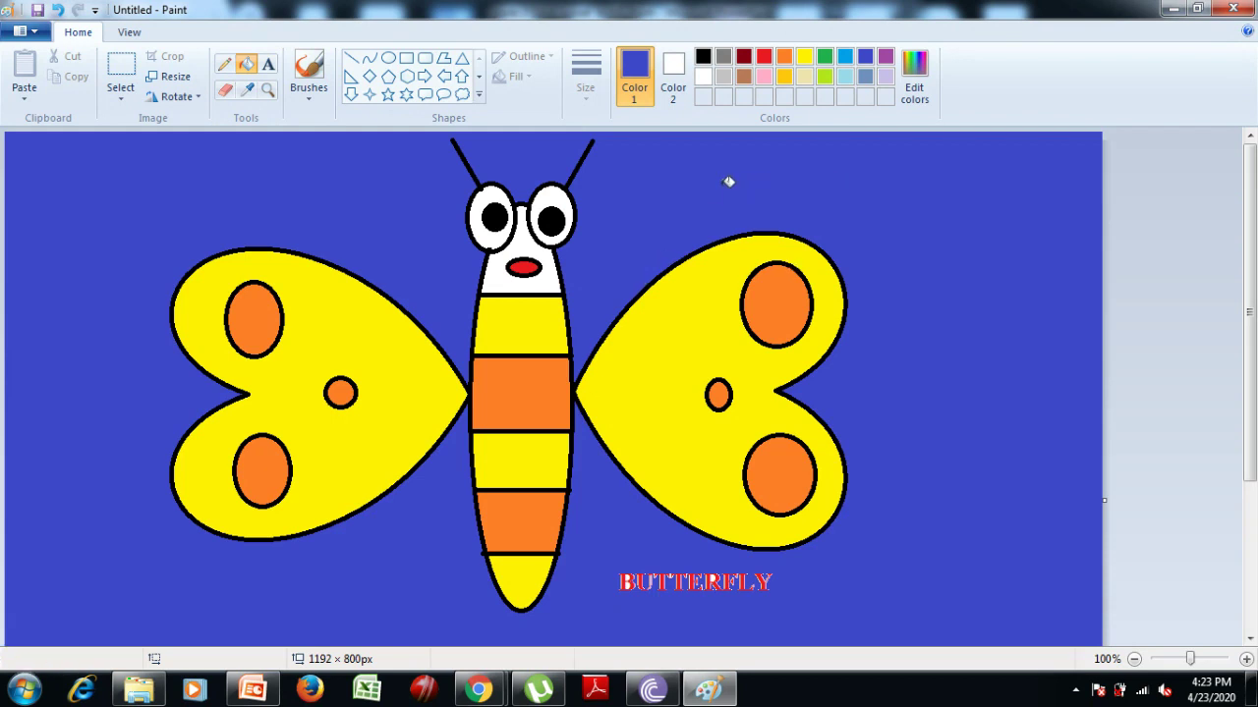
click(825, 57)
click(880, 234)
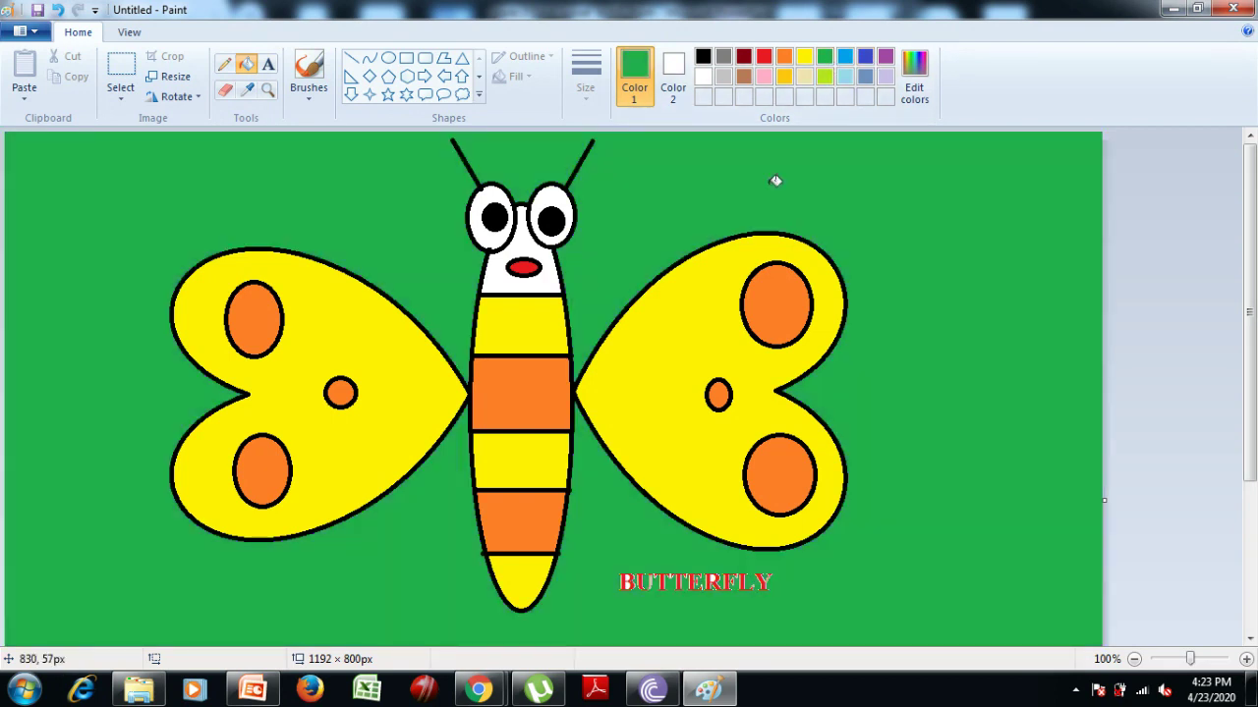
- Save the picture as 'BUTTERFLY' in PNG format
click(43, 37)
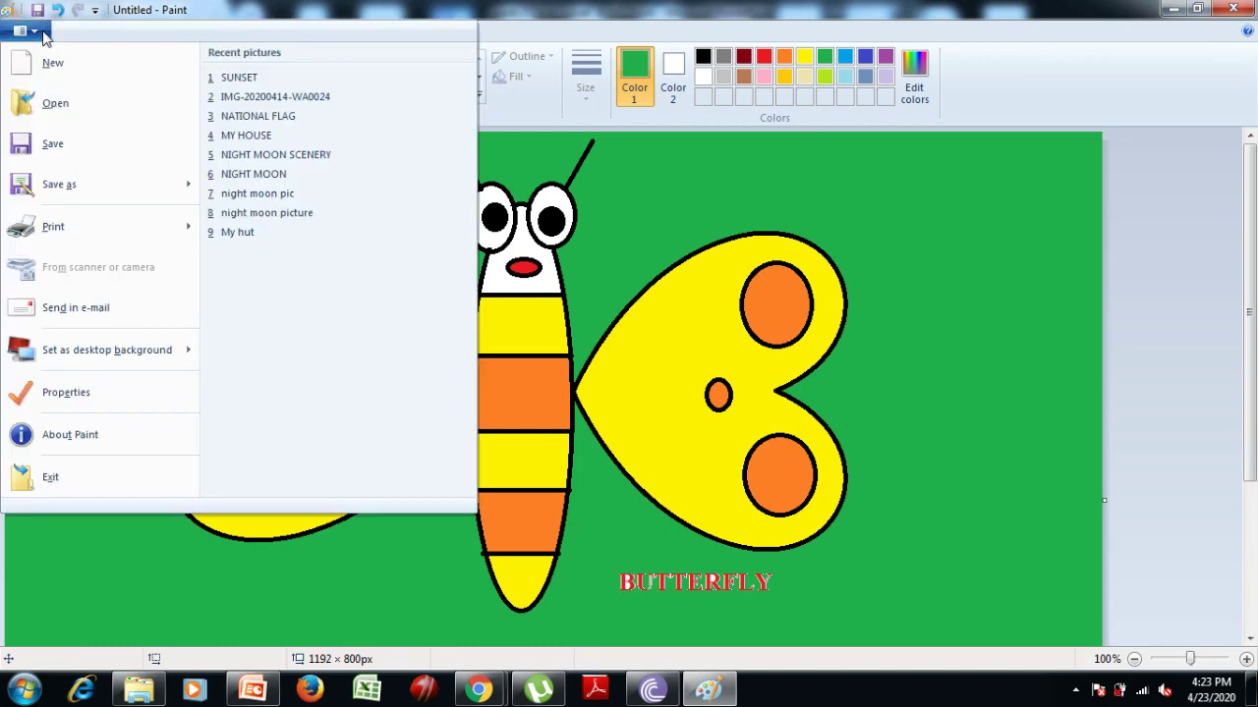
click(73, 144)
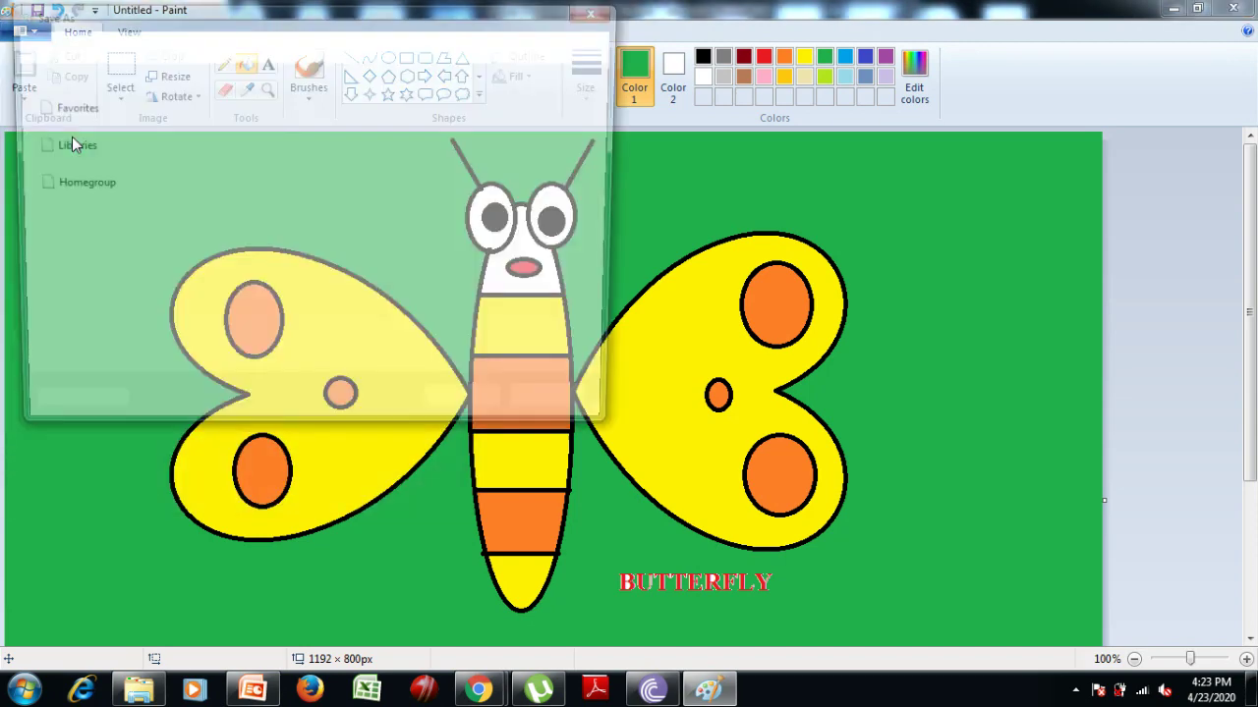
key(BackSpace)
text(B)
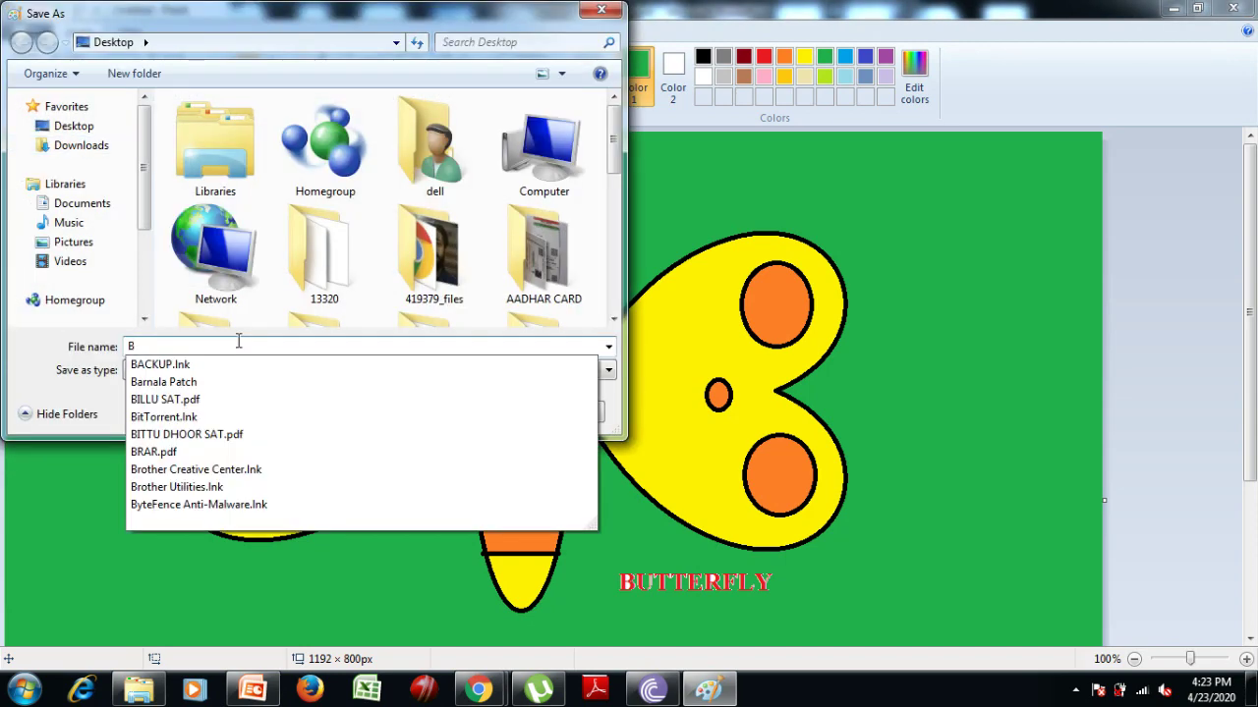
text(UT)
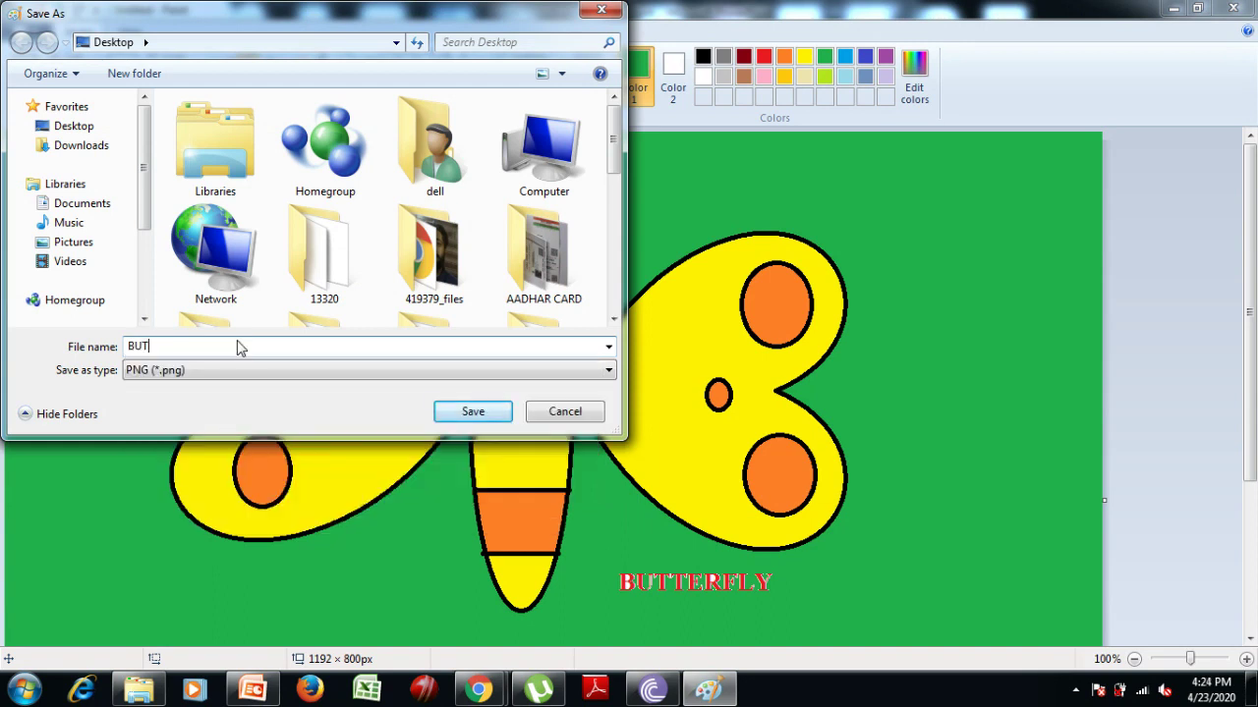
text(TERFLY)
click(472, 417)
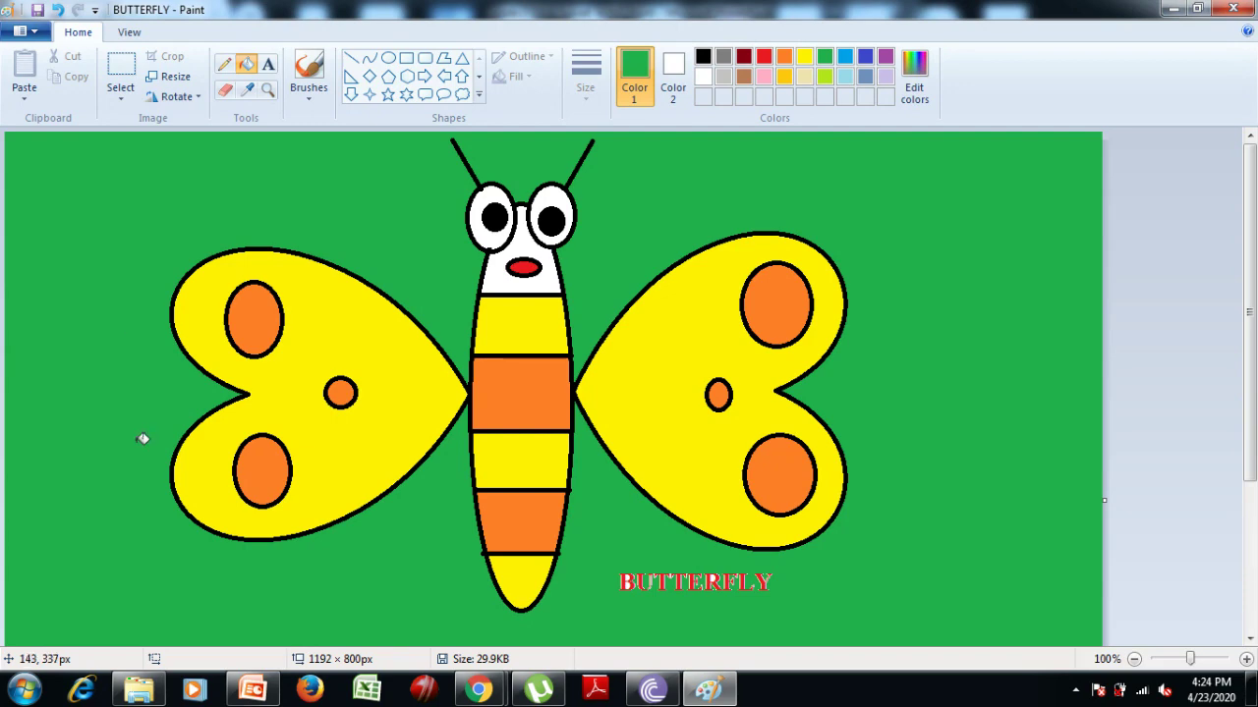
- Play the PowerPoint lesson slide show and advance to the Thank You slide
click(248, 691)
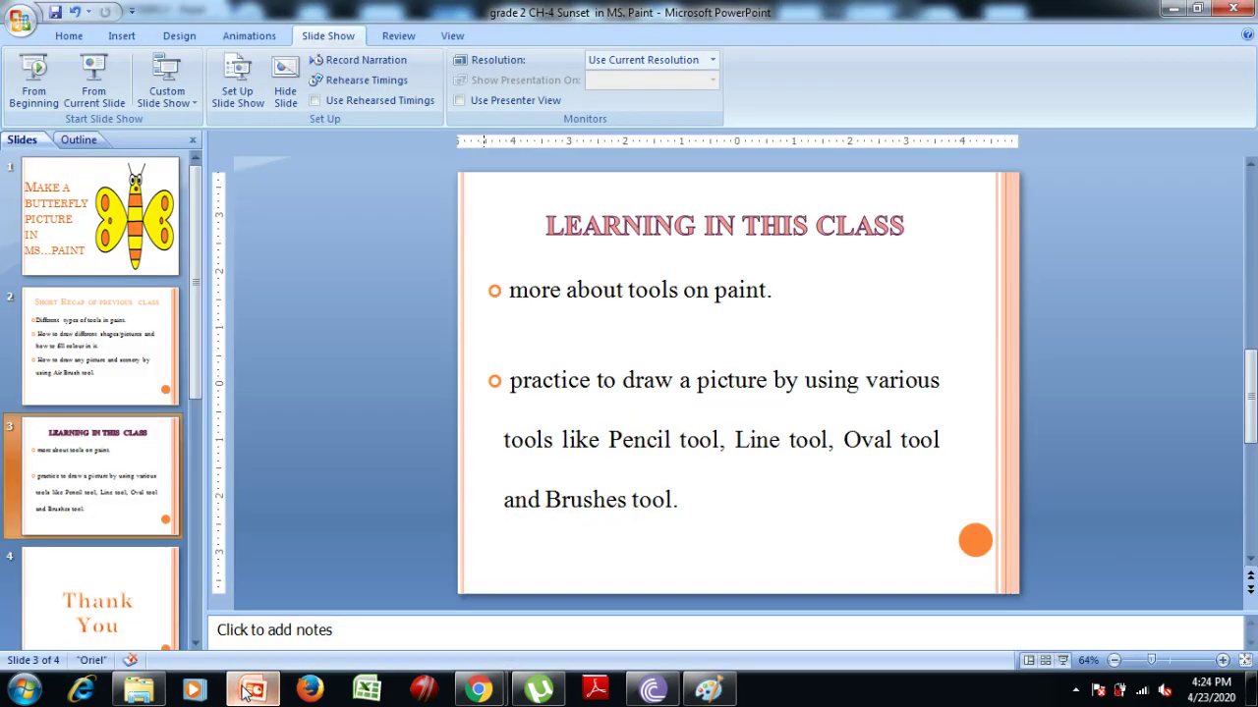
click(78, 77)
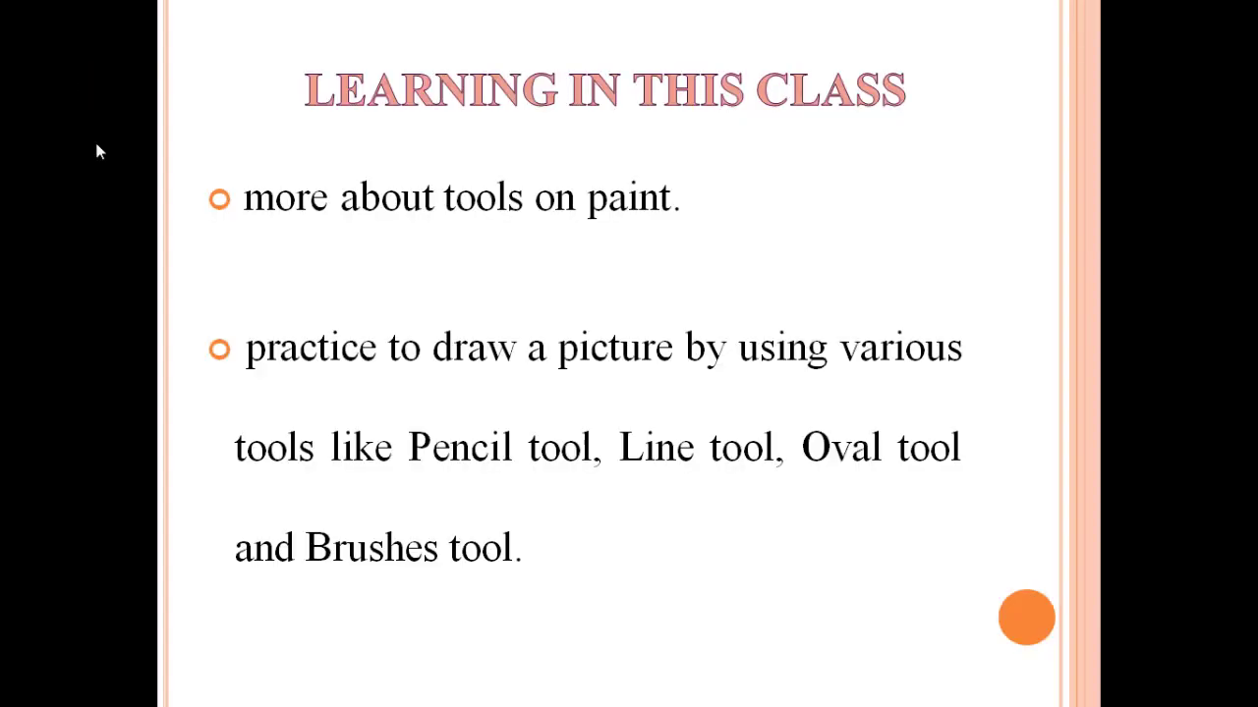
click(117, 279)
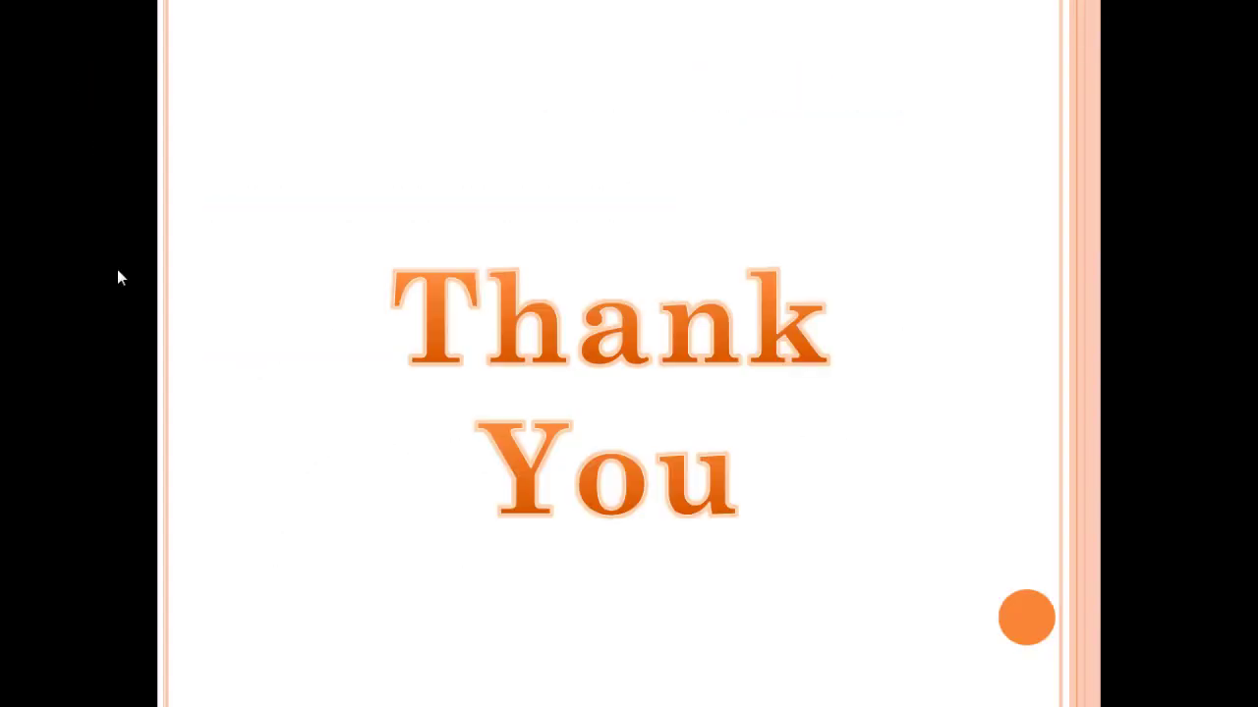